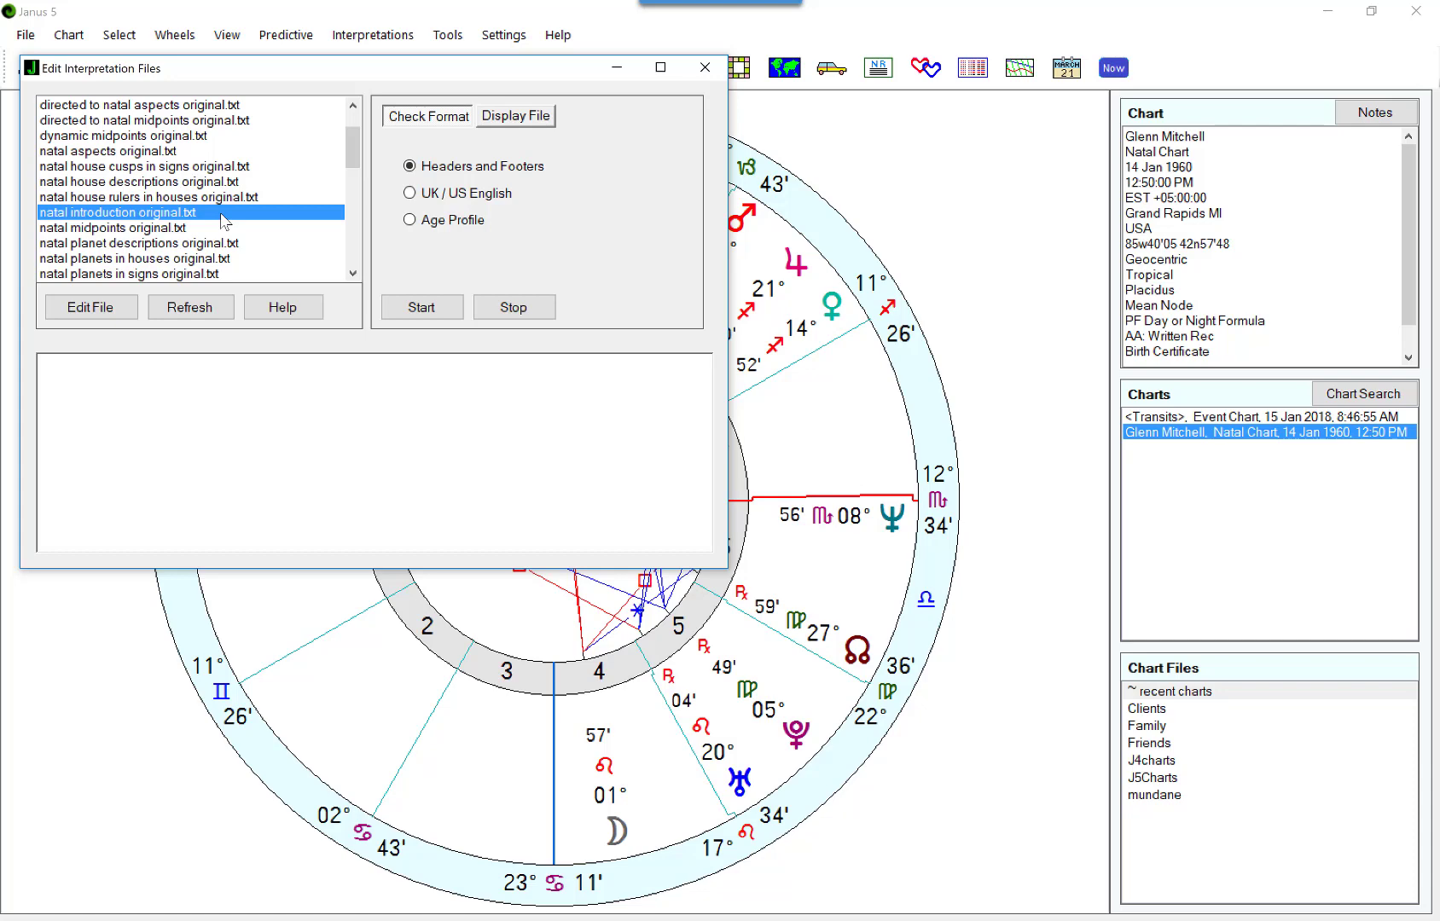
# Step: Edit natal introduction original.txt, adding a final paragraph before $End: "You will also come across traits that have not appeared in your life."
pyautogui.click(100, 312)
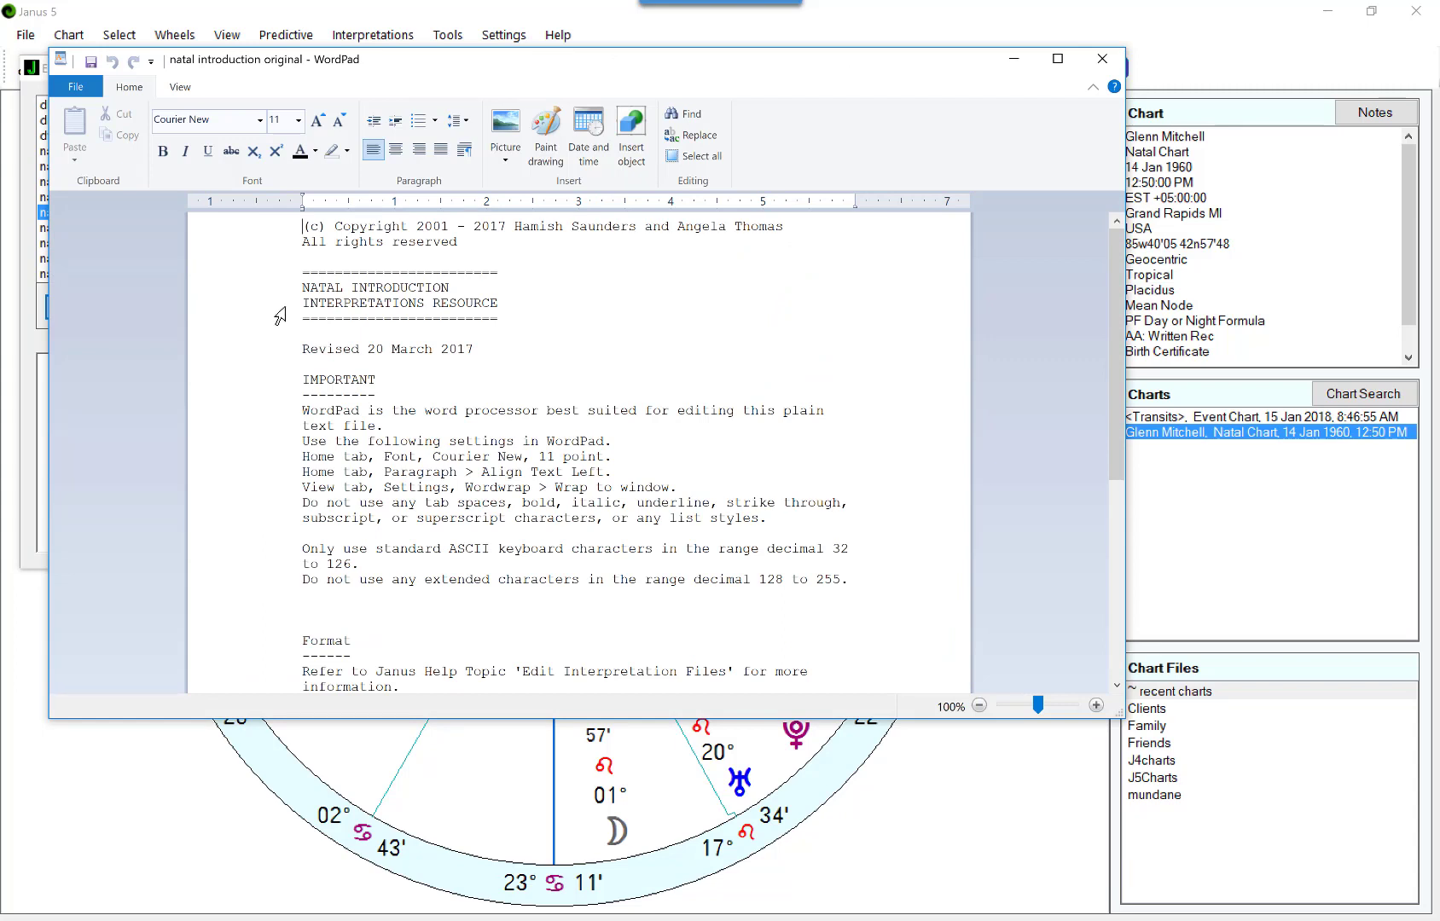
pyautogui.moveTo(1114, 334); pyautogui.dragTo(1094, 568)
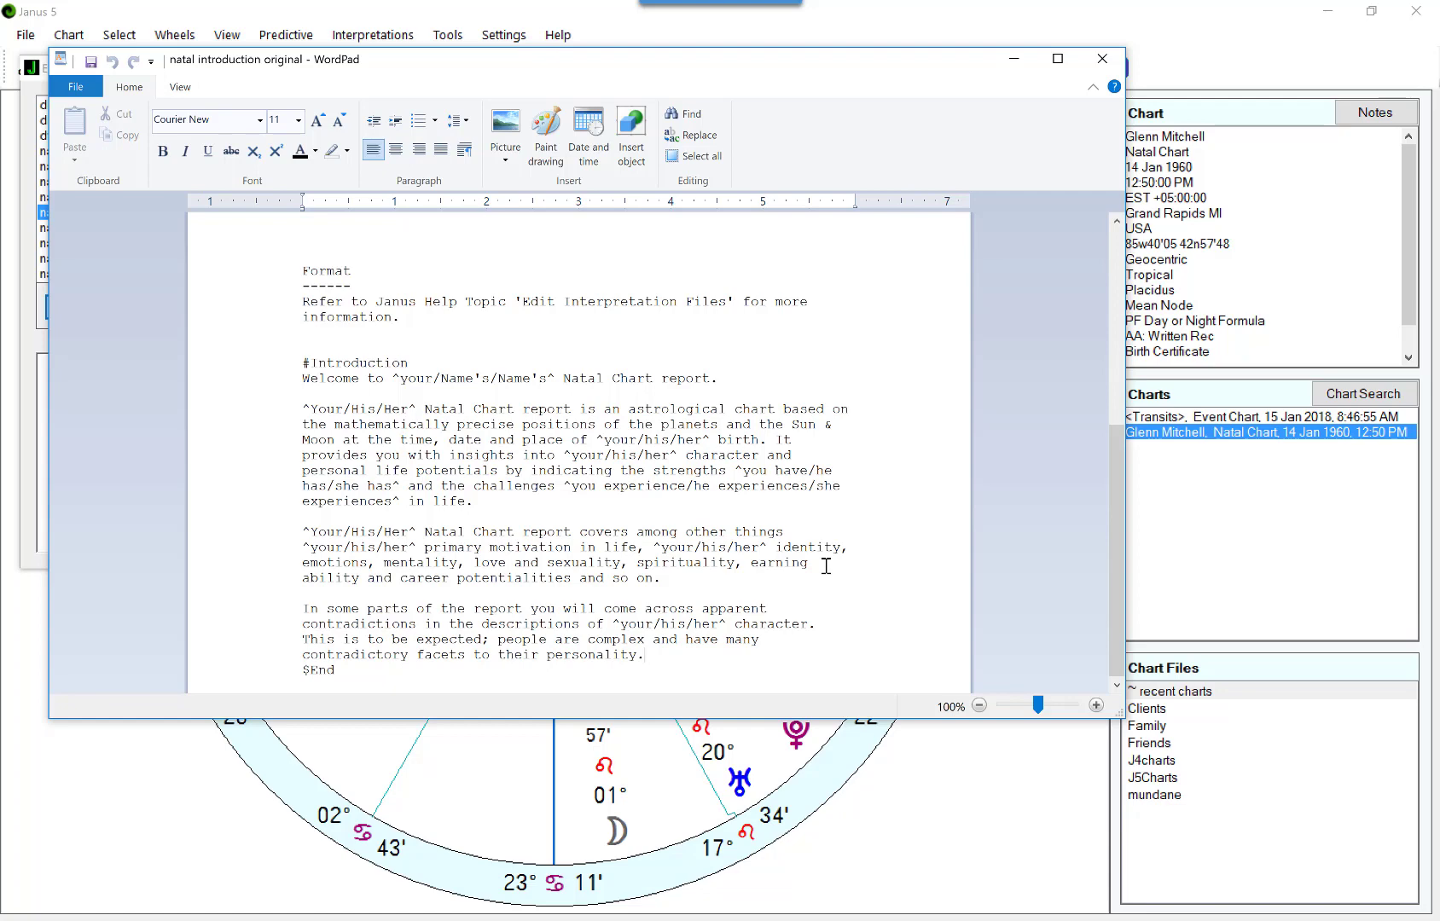
pyautogui.press('Return')
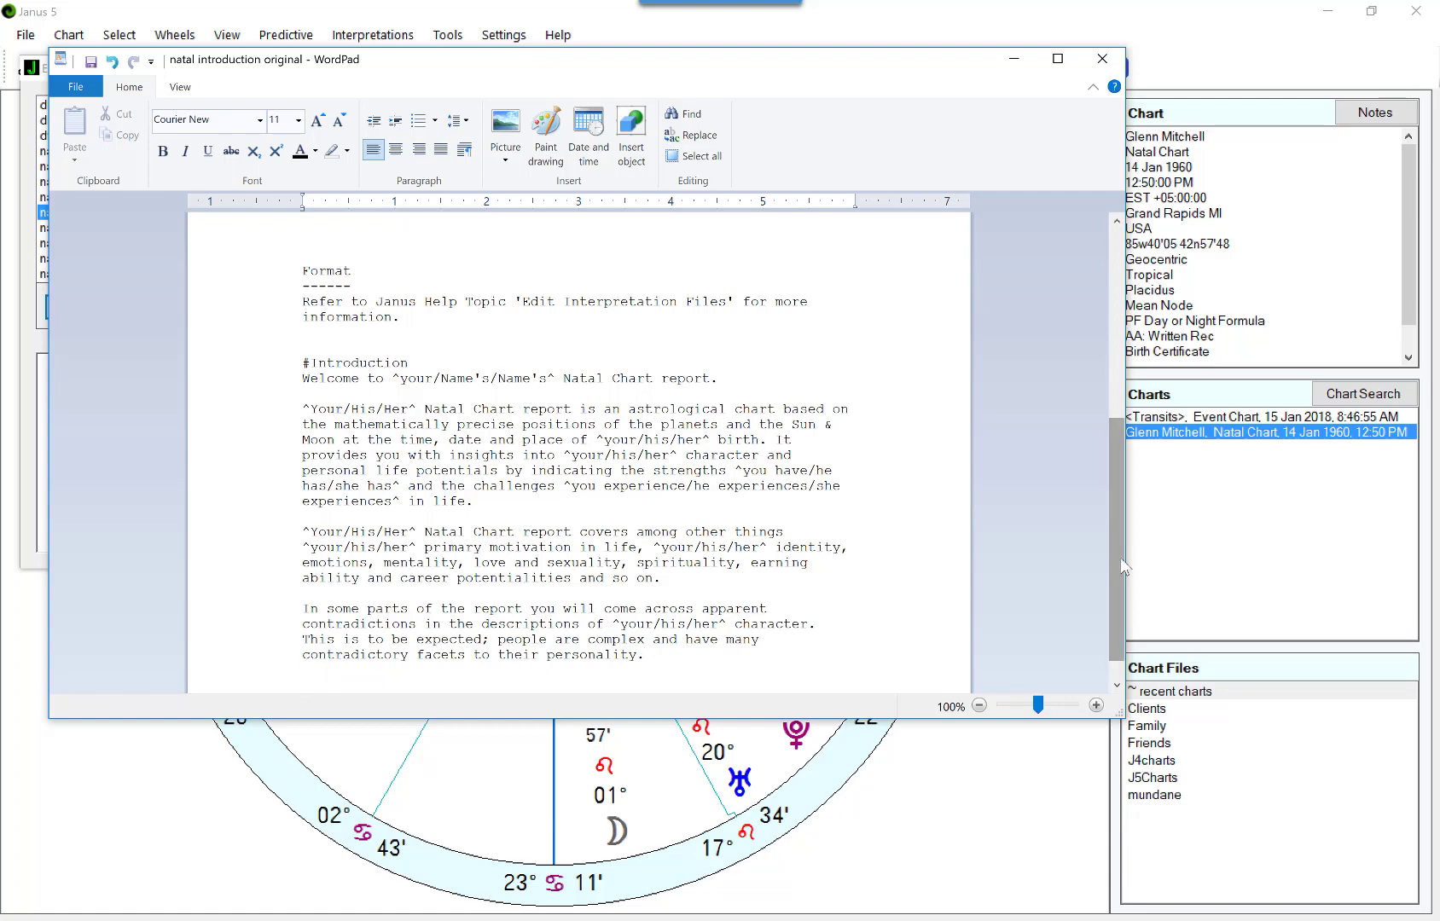
pyautogui.moveTo(1120, 558); pyautogui.dragTo(1114, 600)
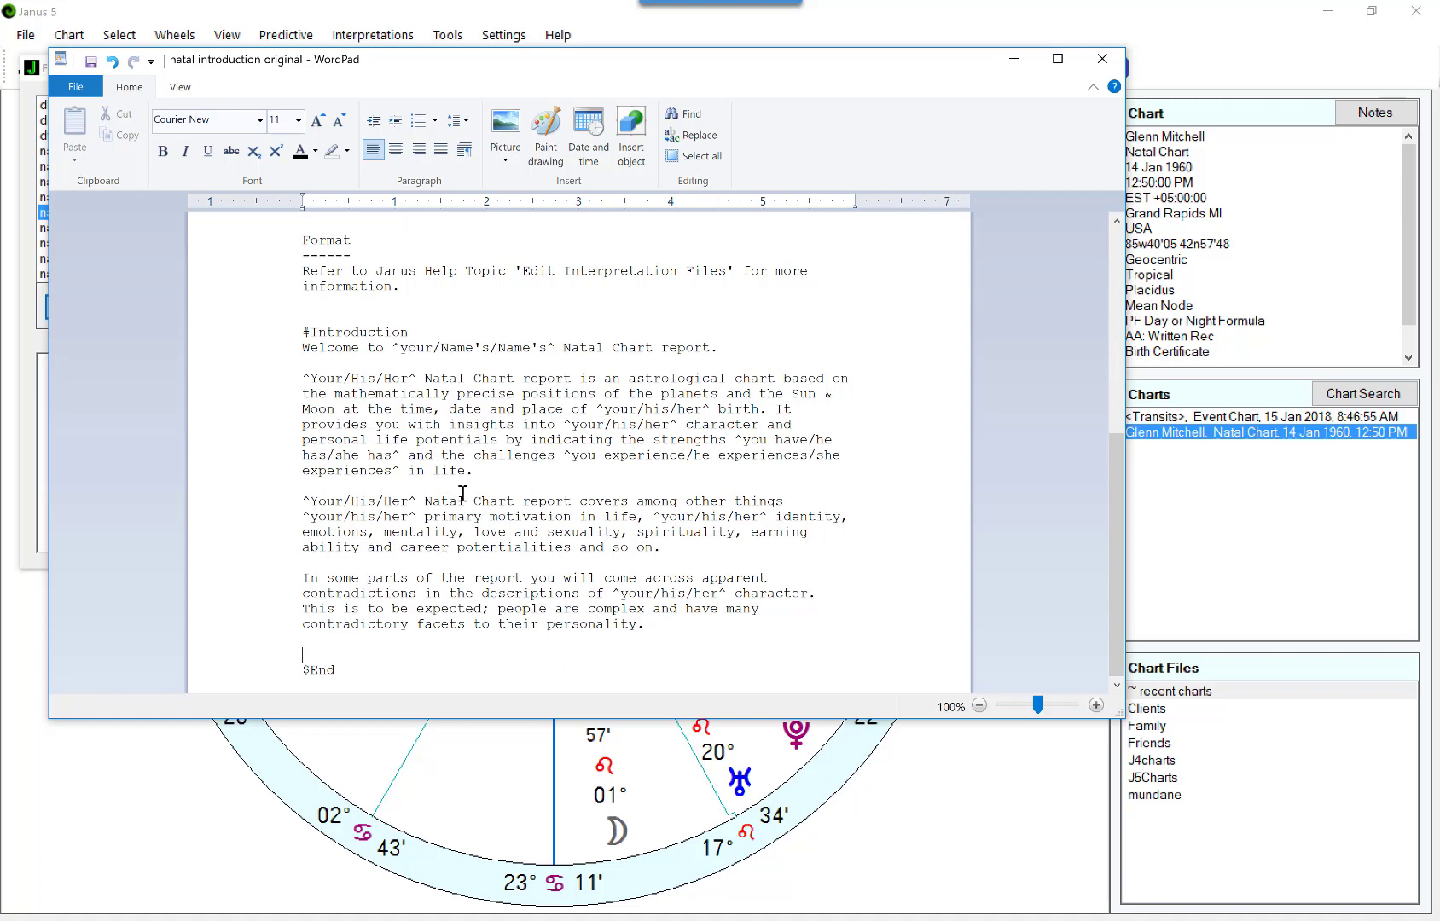
pyautogui.write('You will also come a')
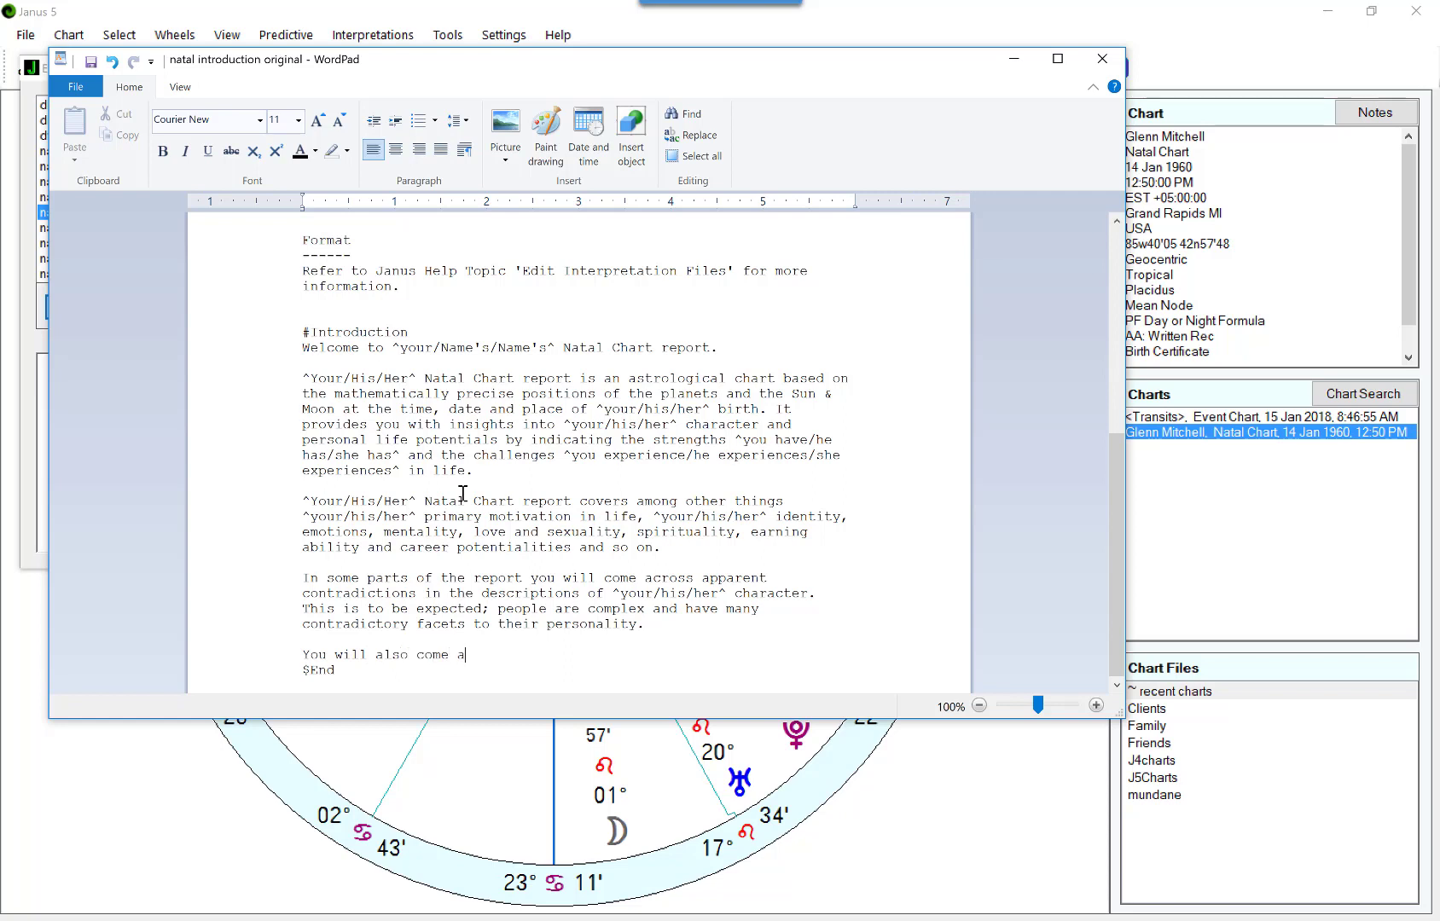
pyautogui.write('cross traits that hav')
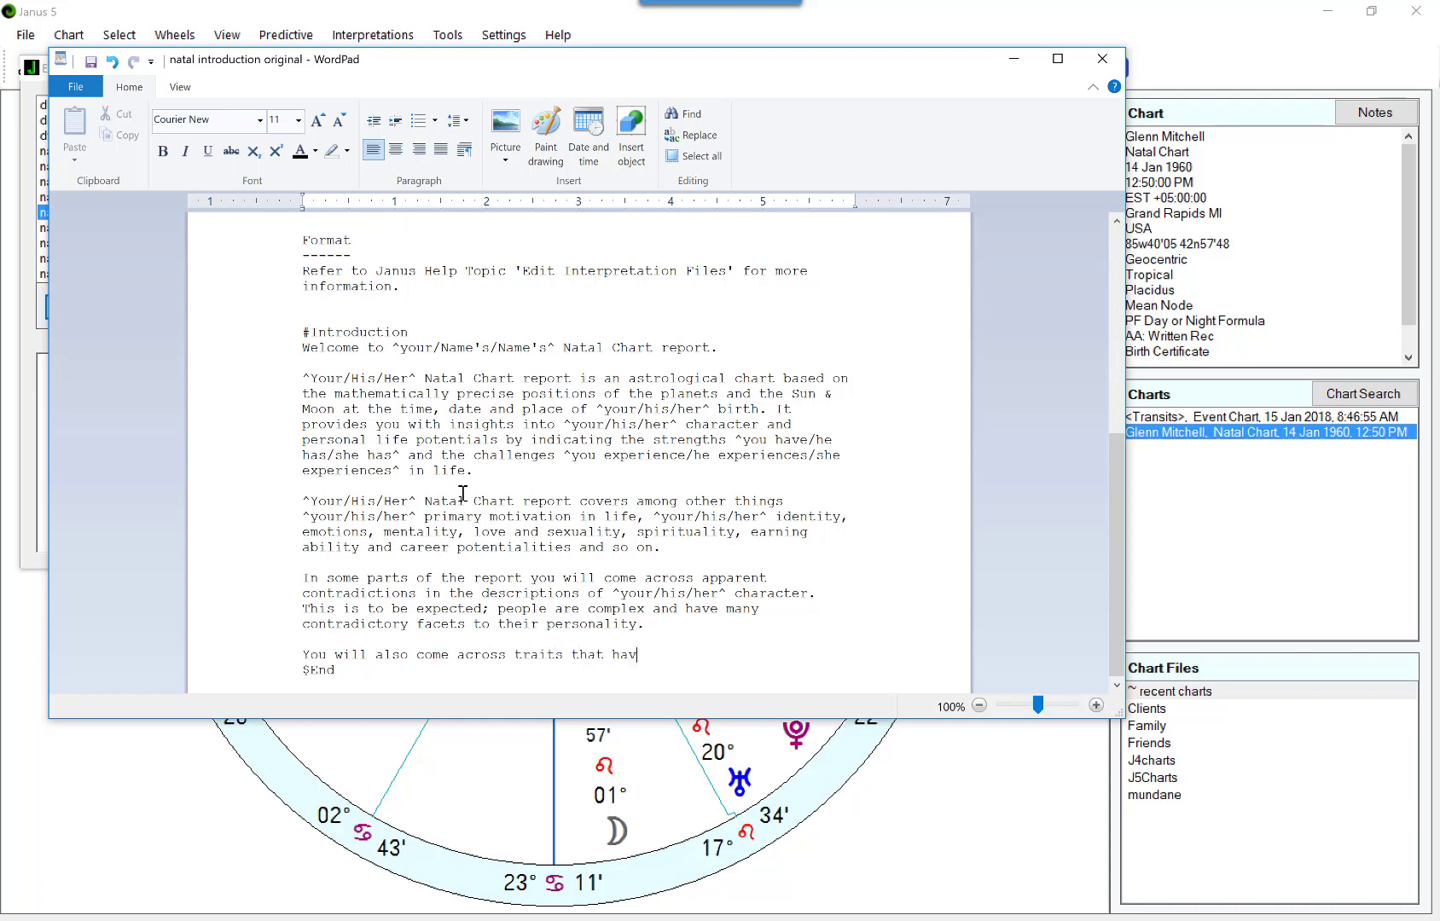
pyautogui.write('e not appeared in y')
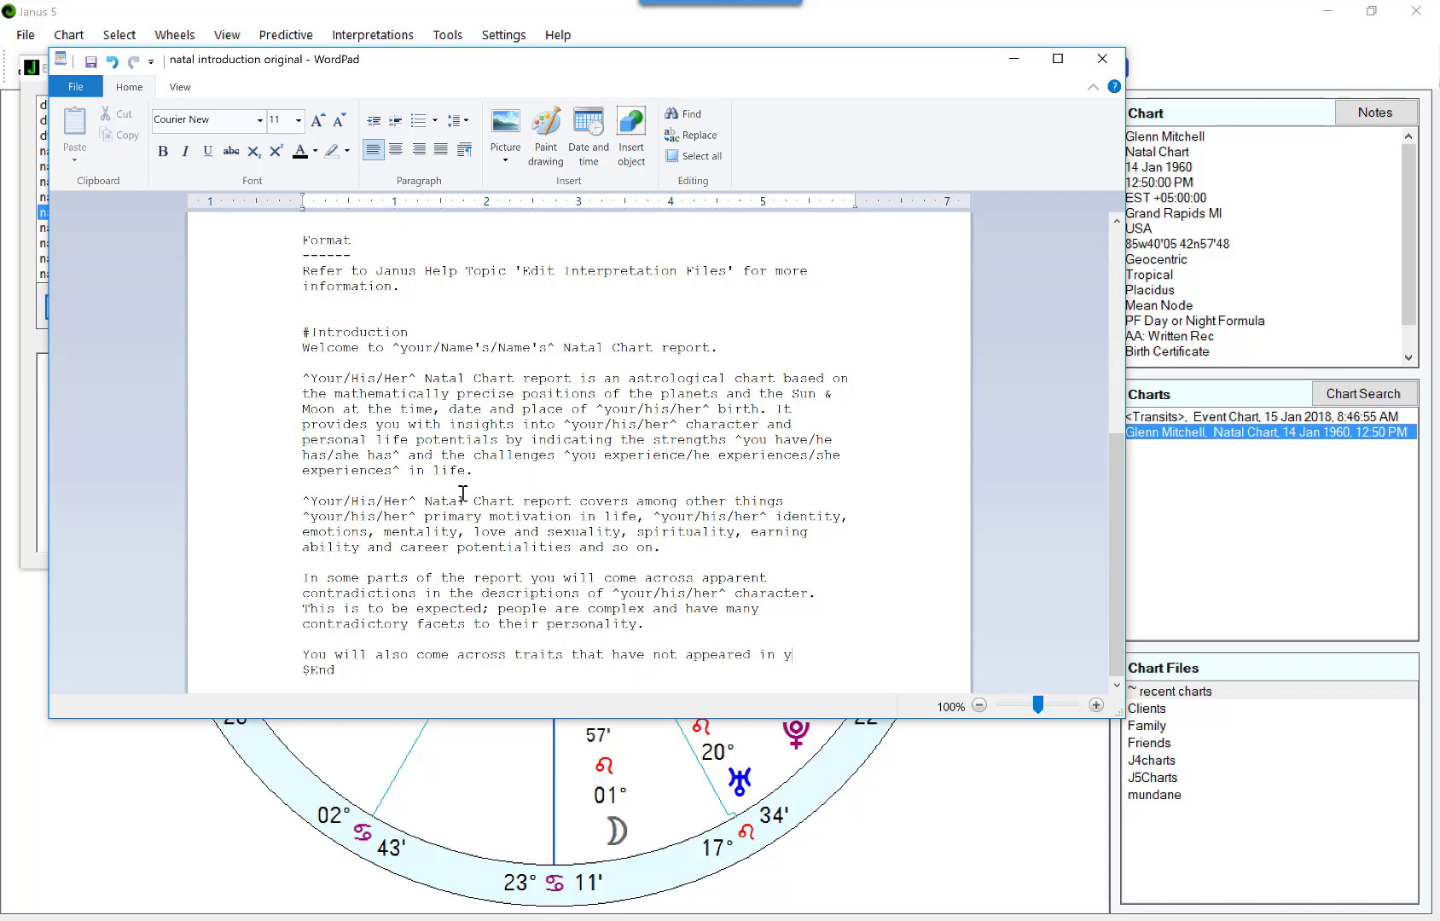
pyautogui.write('our li')
pyautogui.write('fe')
pyautogui.write('. ')
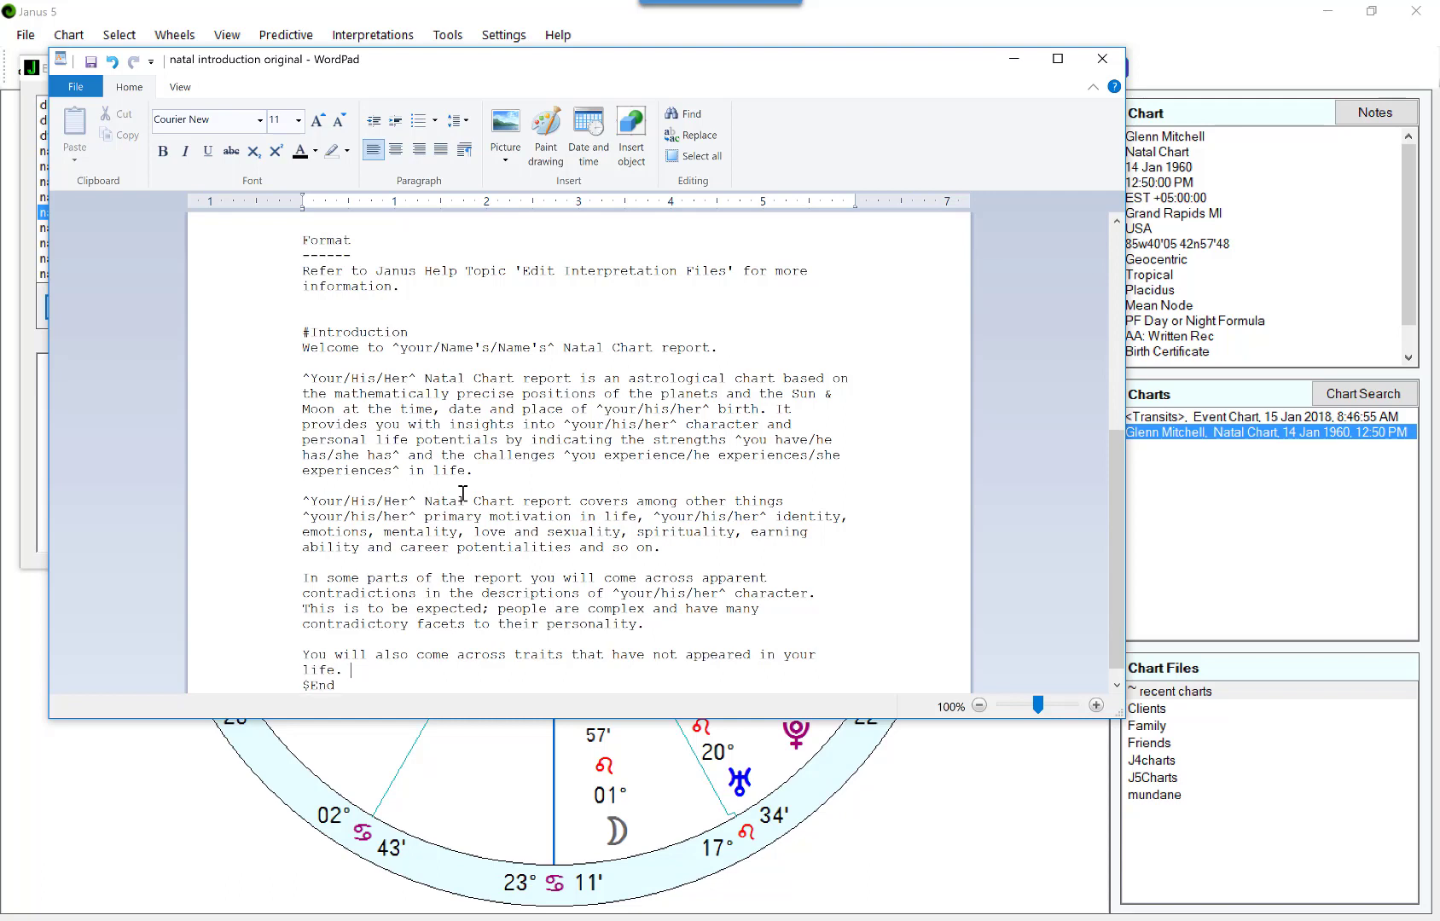
# Step: Append the sentence "Not everything in a natal vhjart is expressed, and even if a trait does emerge, it can take many years to make its effect known."
pyautogui.write('Not everything in a nata')
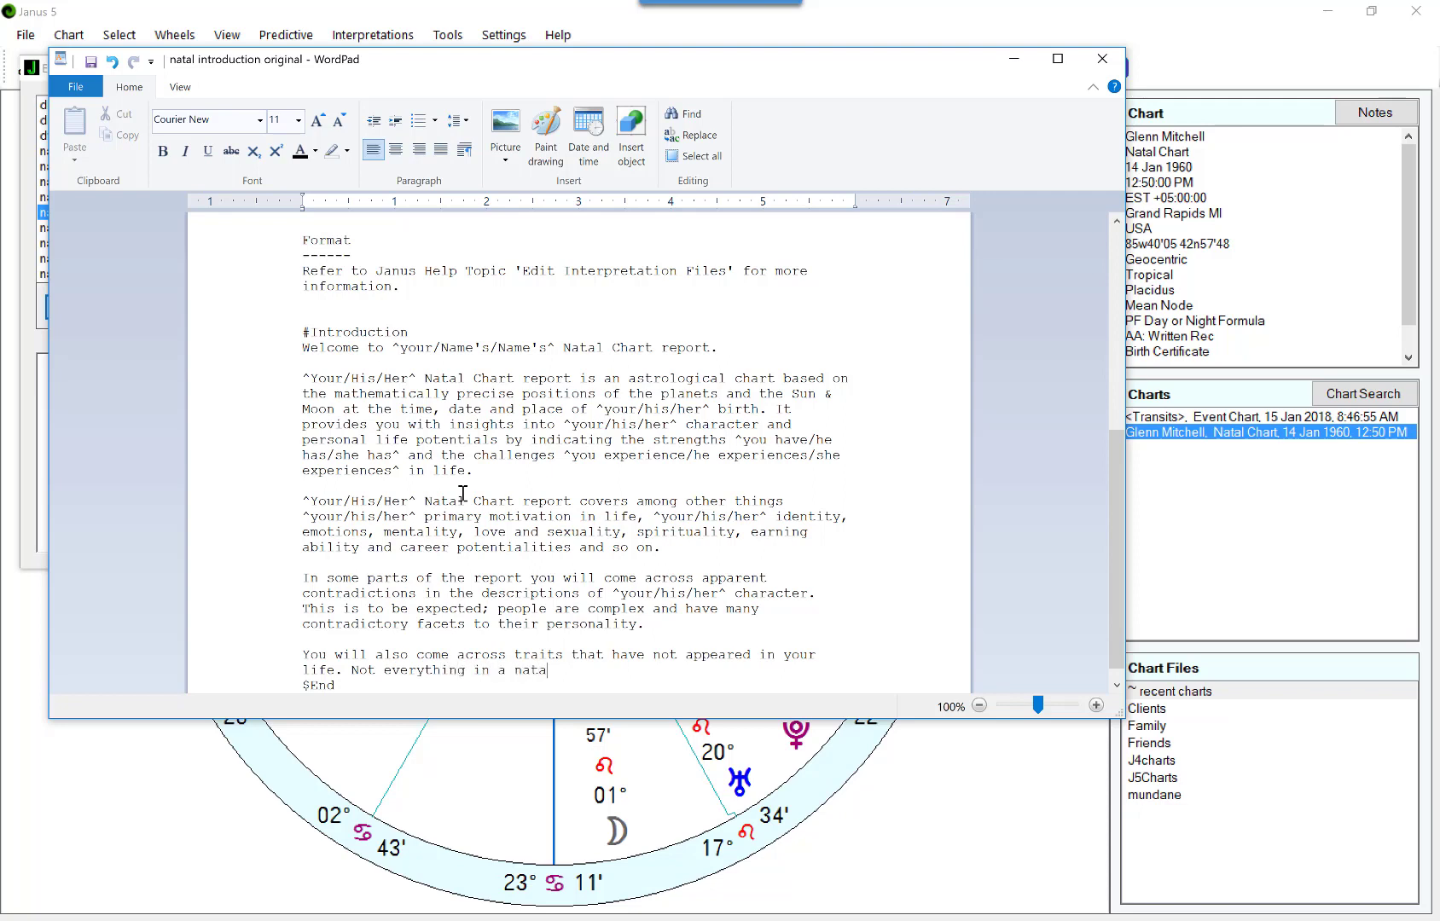
pyautogui.write('l vhjart is expressed')
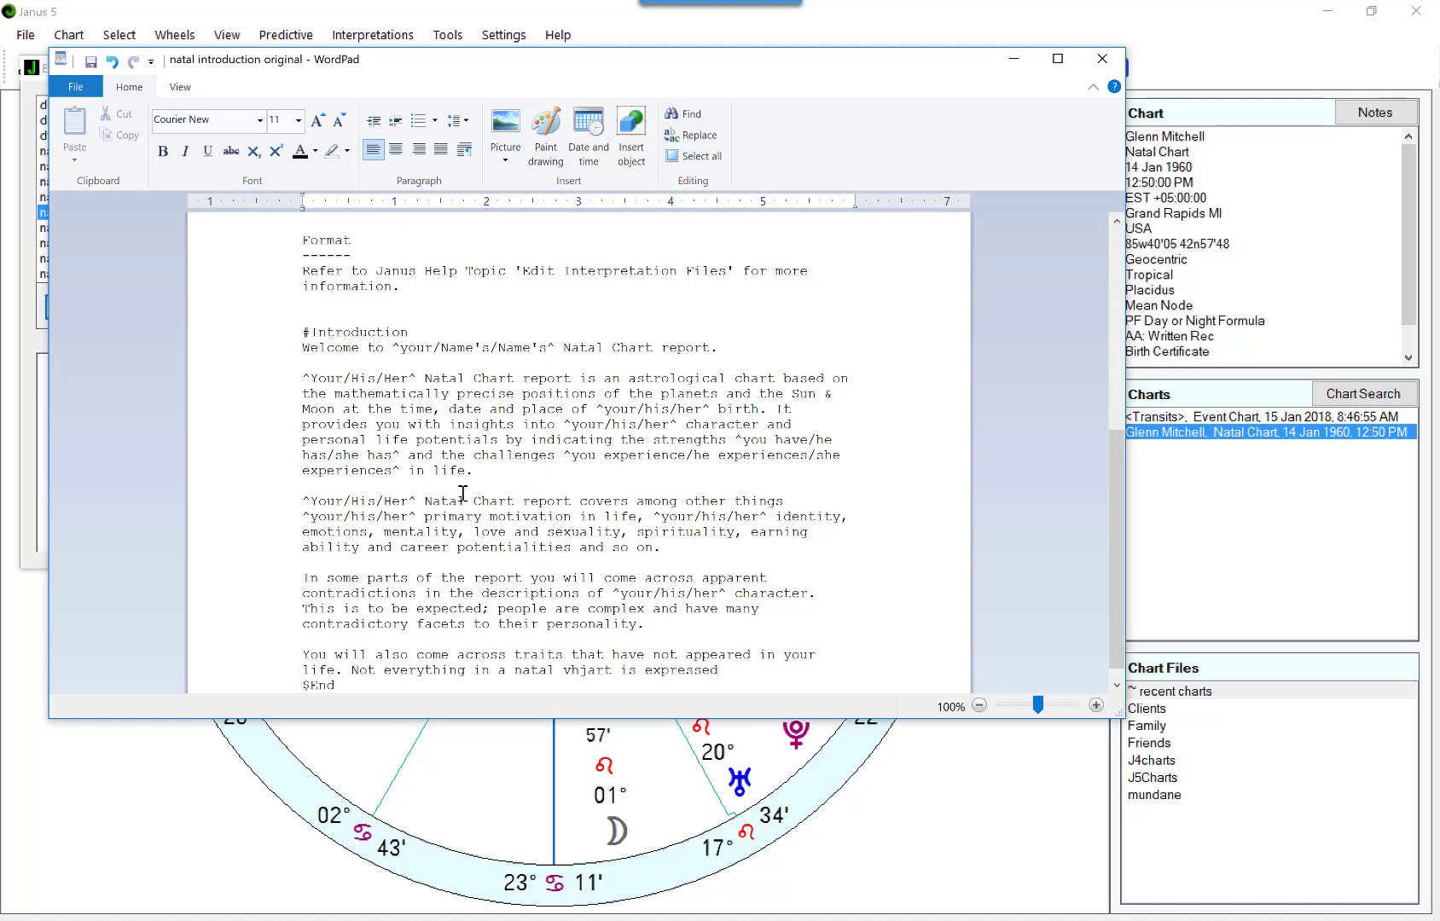
pyautogui.write(', and eve')
pyautogui.write('n if a t')
pyautogui.write('rait does')
pyautogui.write(' emerge,')
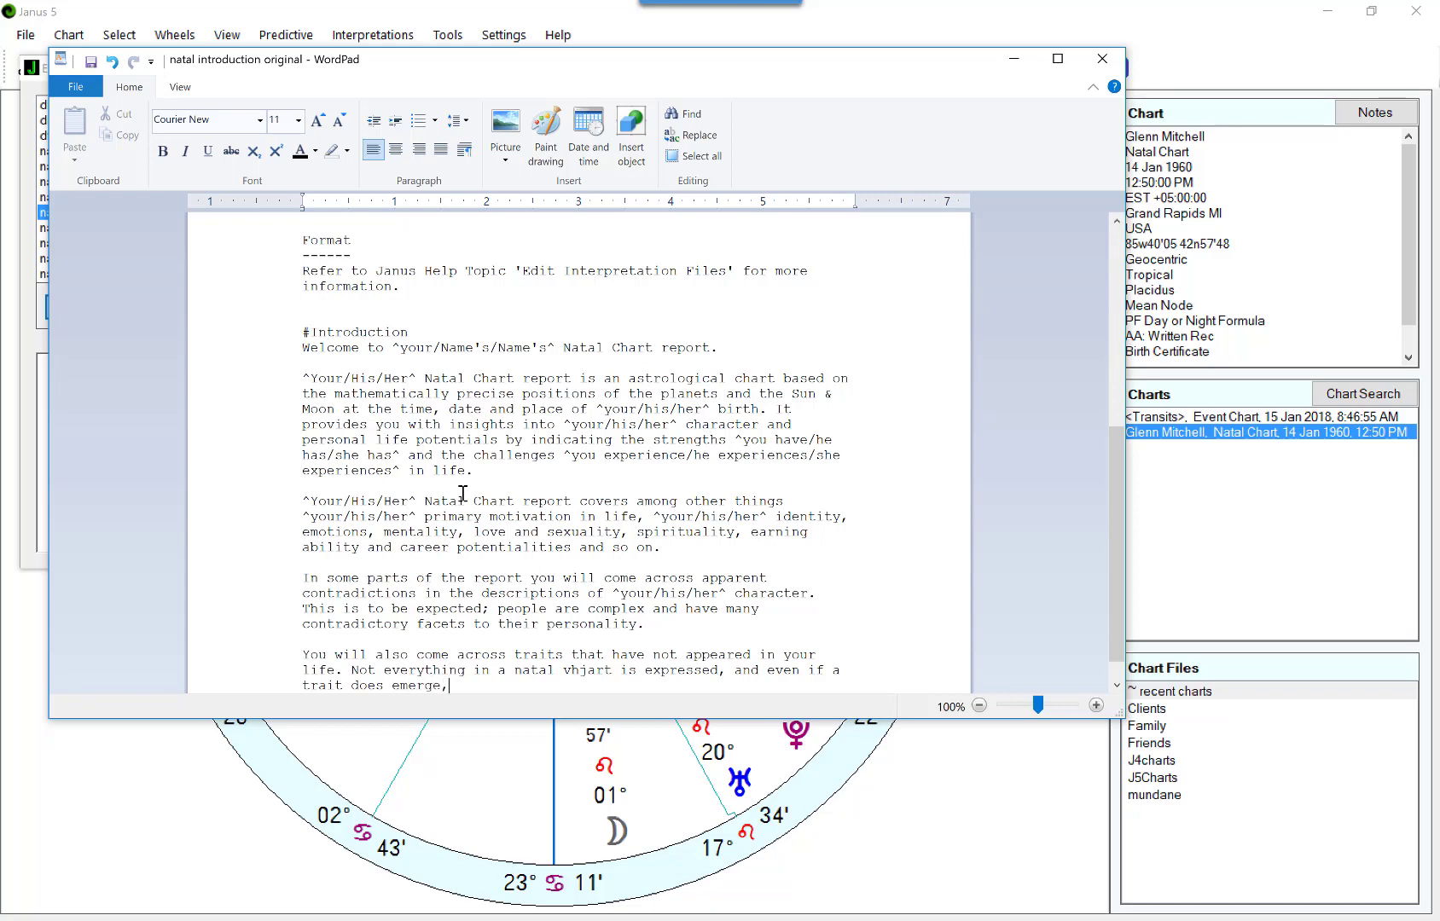
pyautogui.write(' it can take many years to make its ')
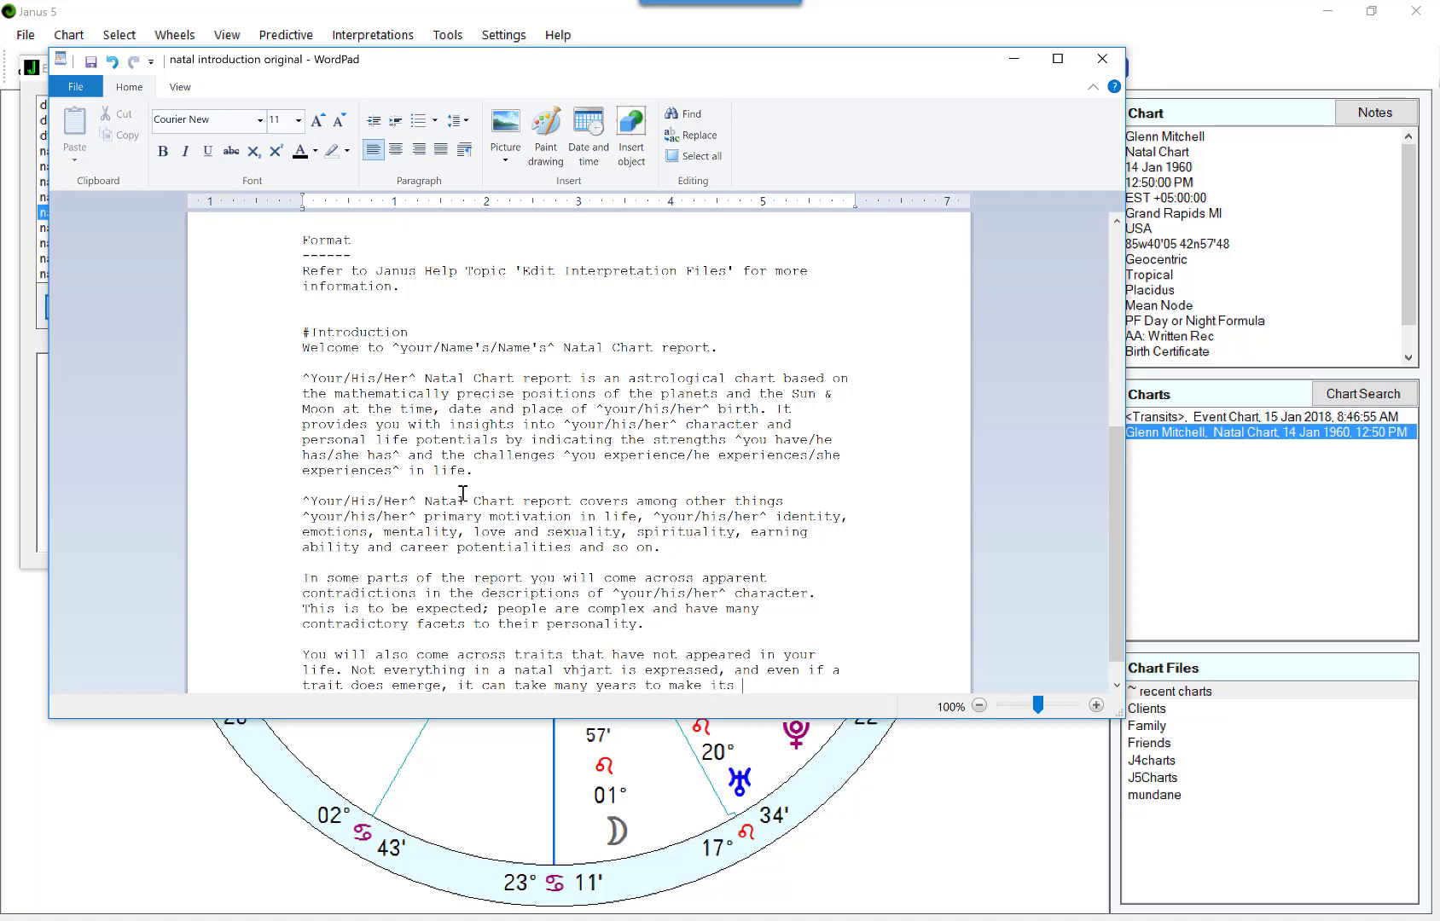
pyautogui.write('effect known.')
pyautogui.scroll(-1, 672, 631)
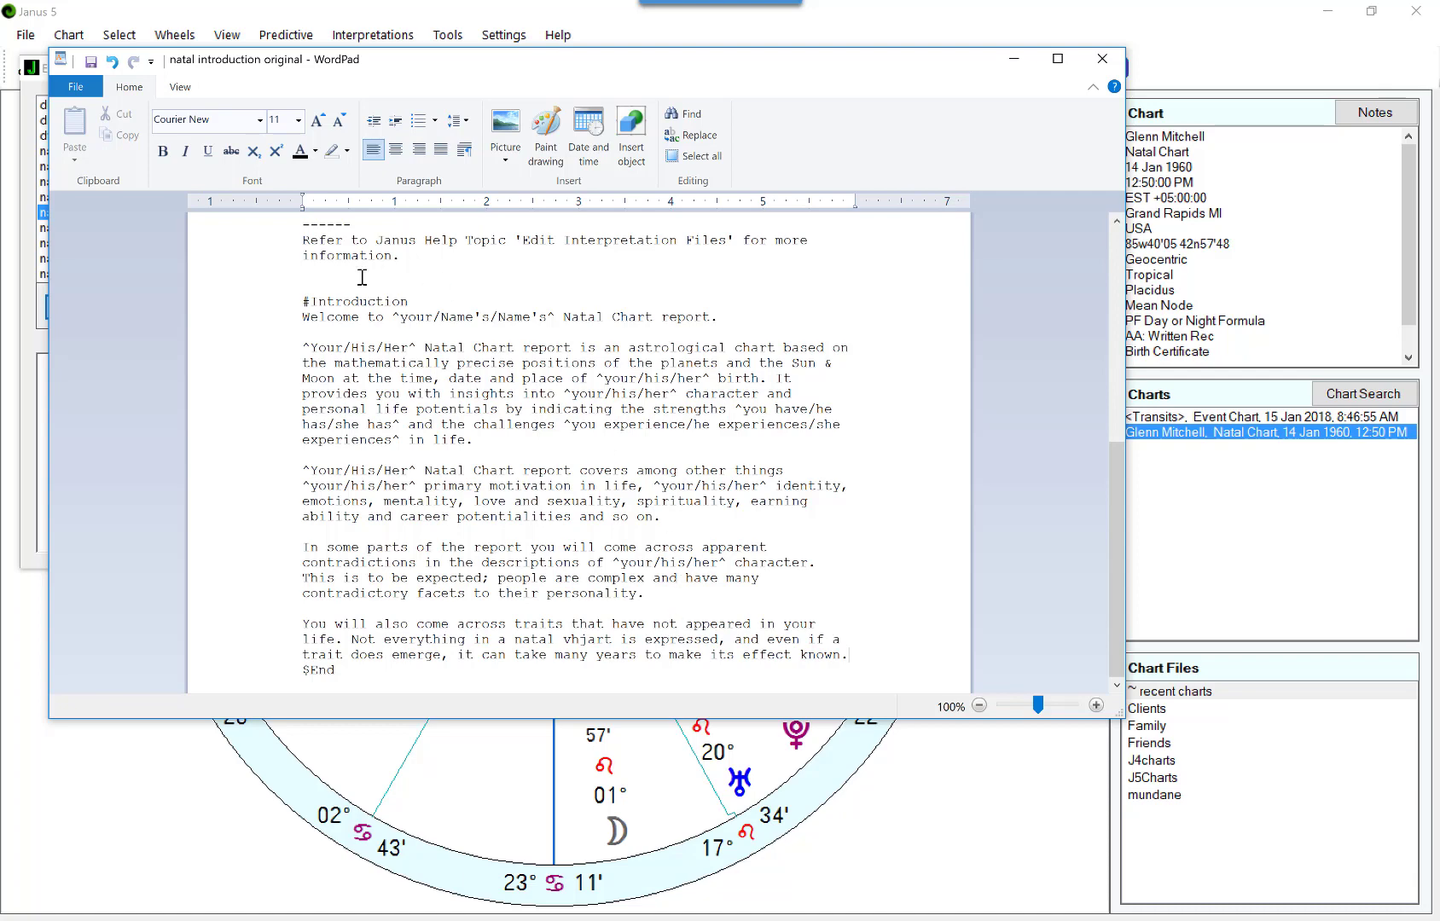
# Step: Save the edited text as a separate text document named "natal introduction new" in the interps folder
pyautogui.click(86, 89)
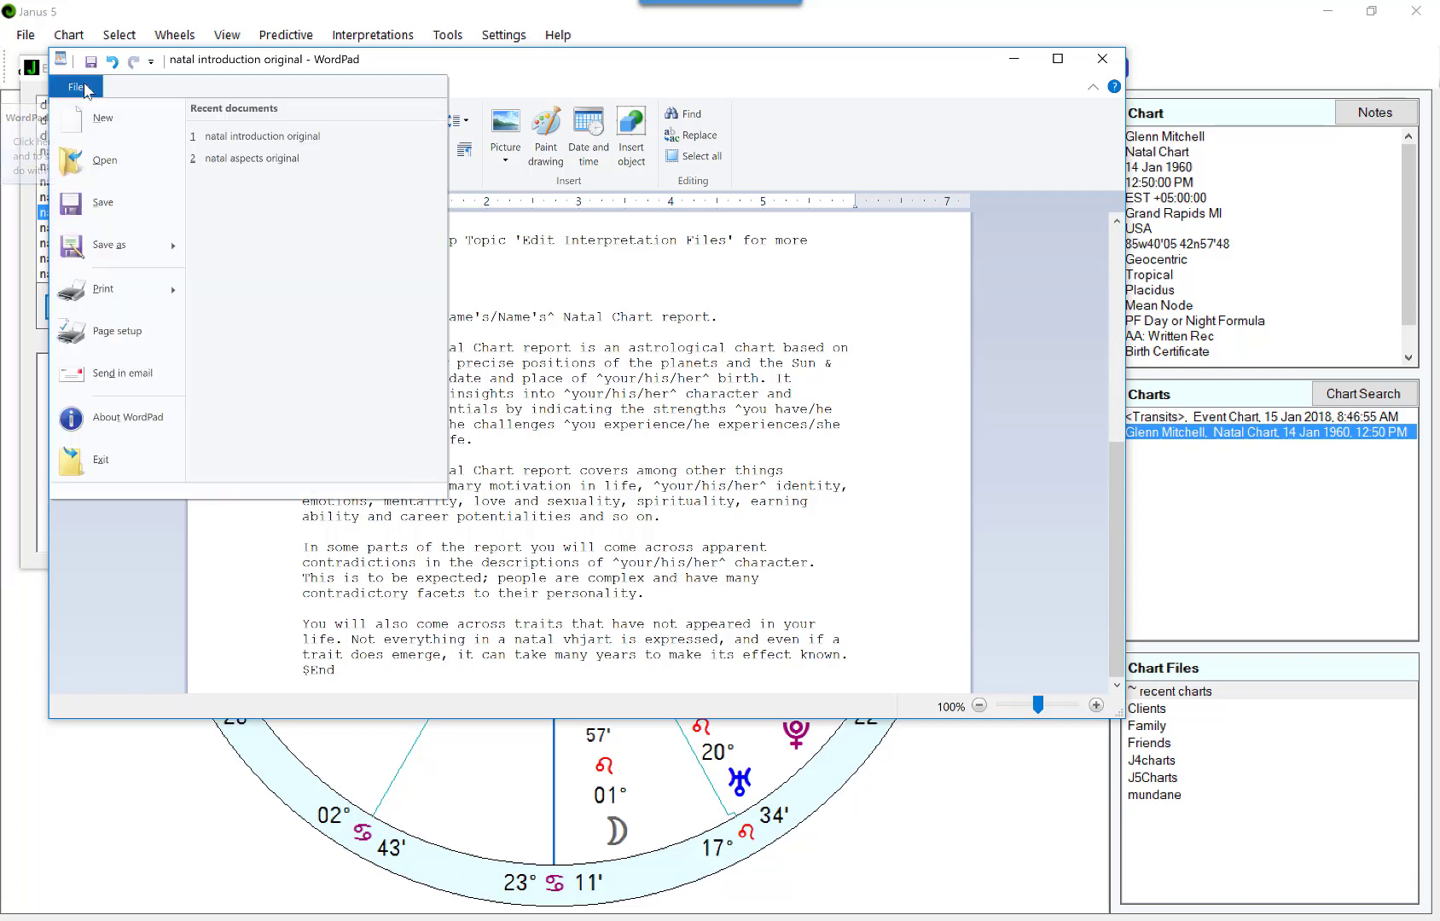
pyautogui.click(119, 245)
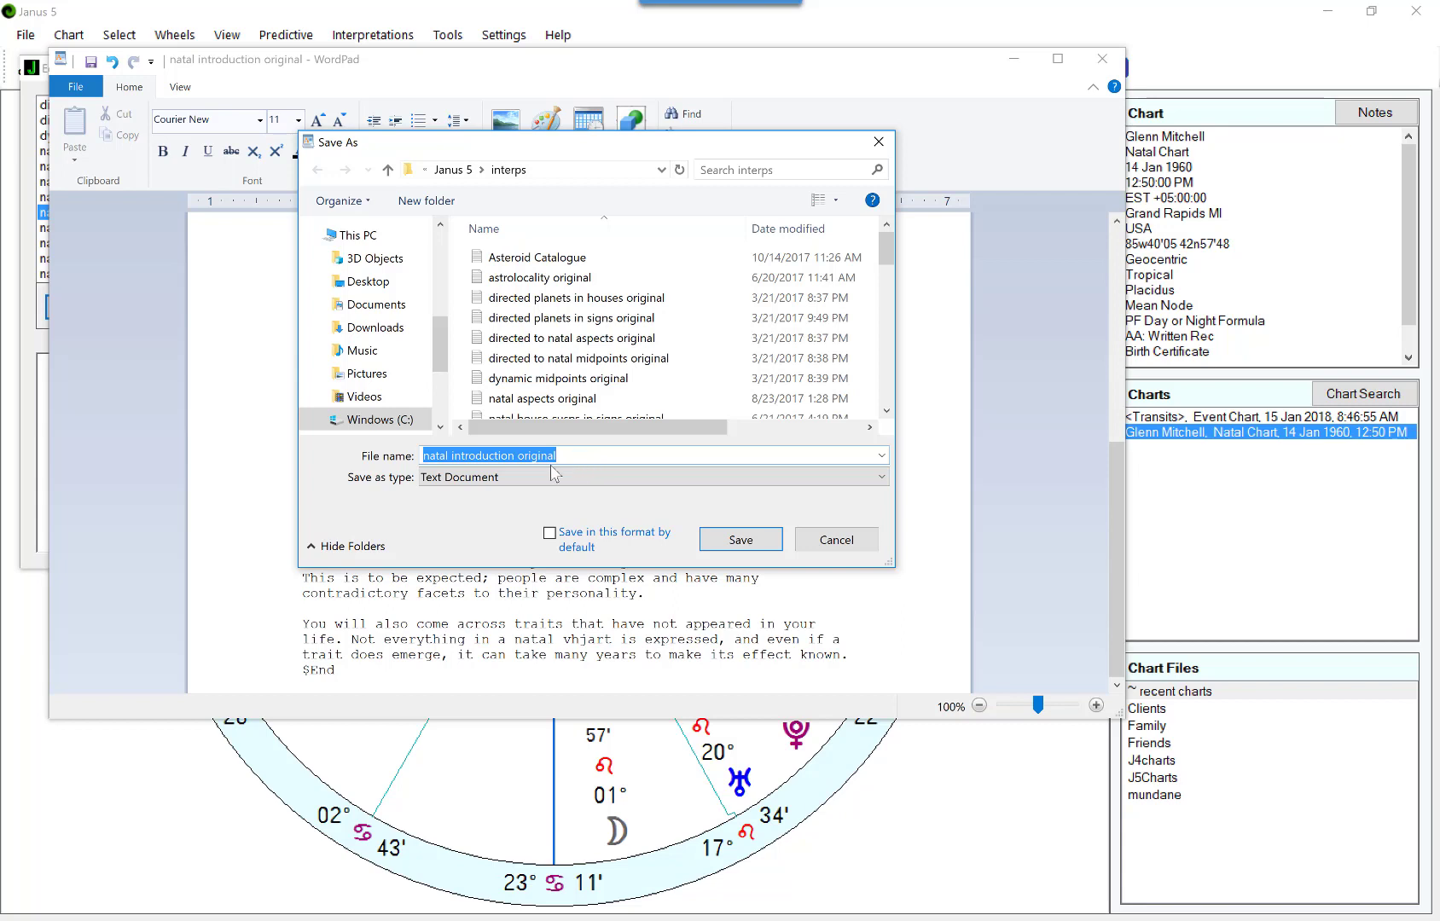
pyautogui.doubleClick(524, 456)
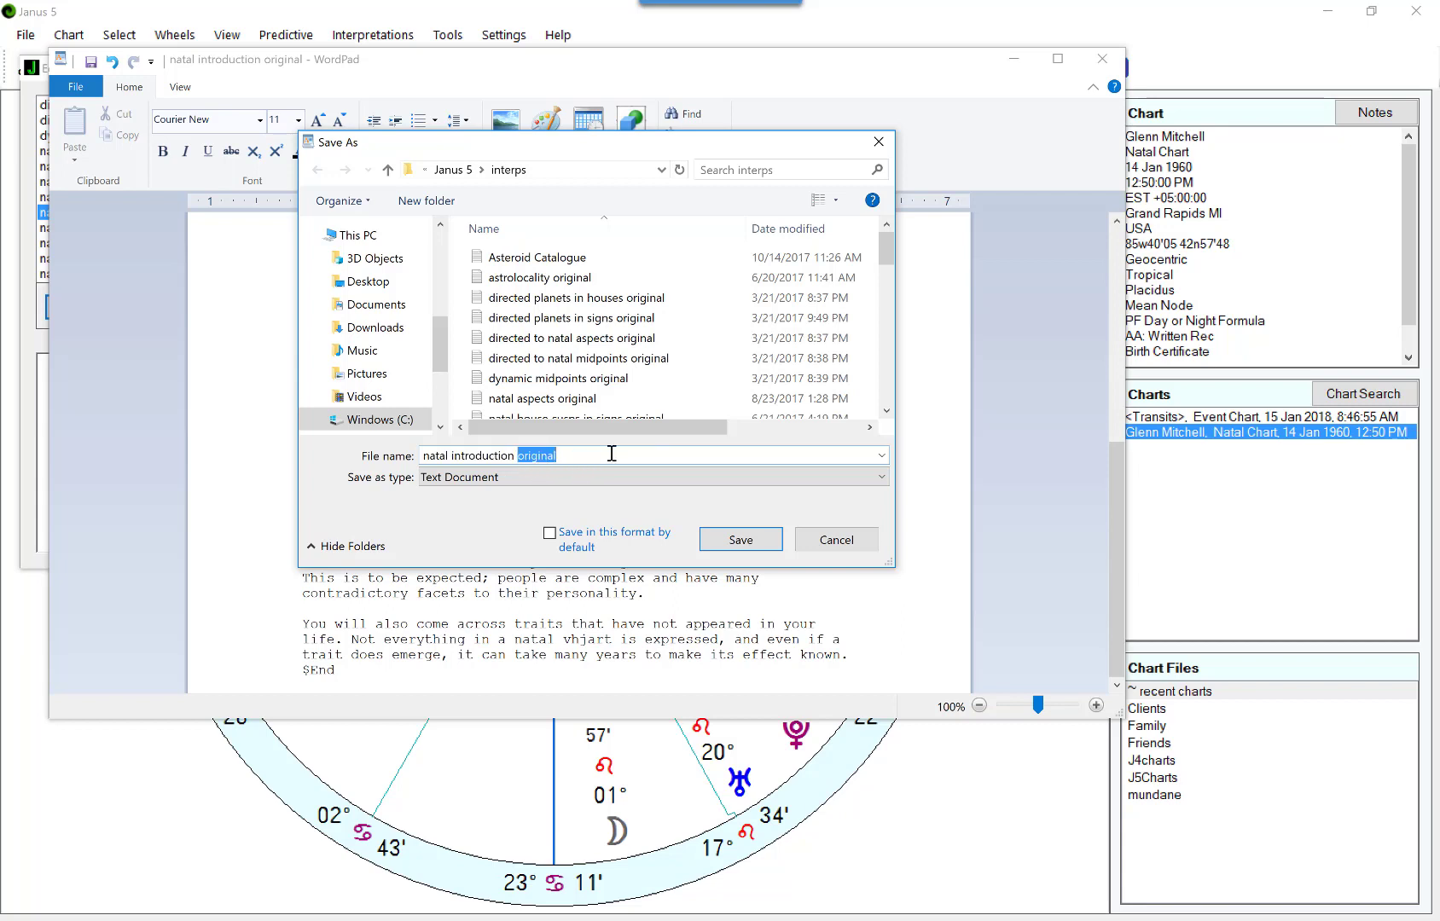
pyautogui.write('new')
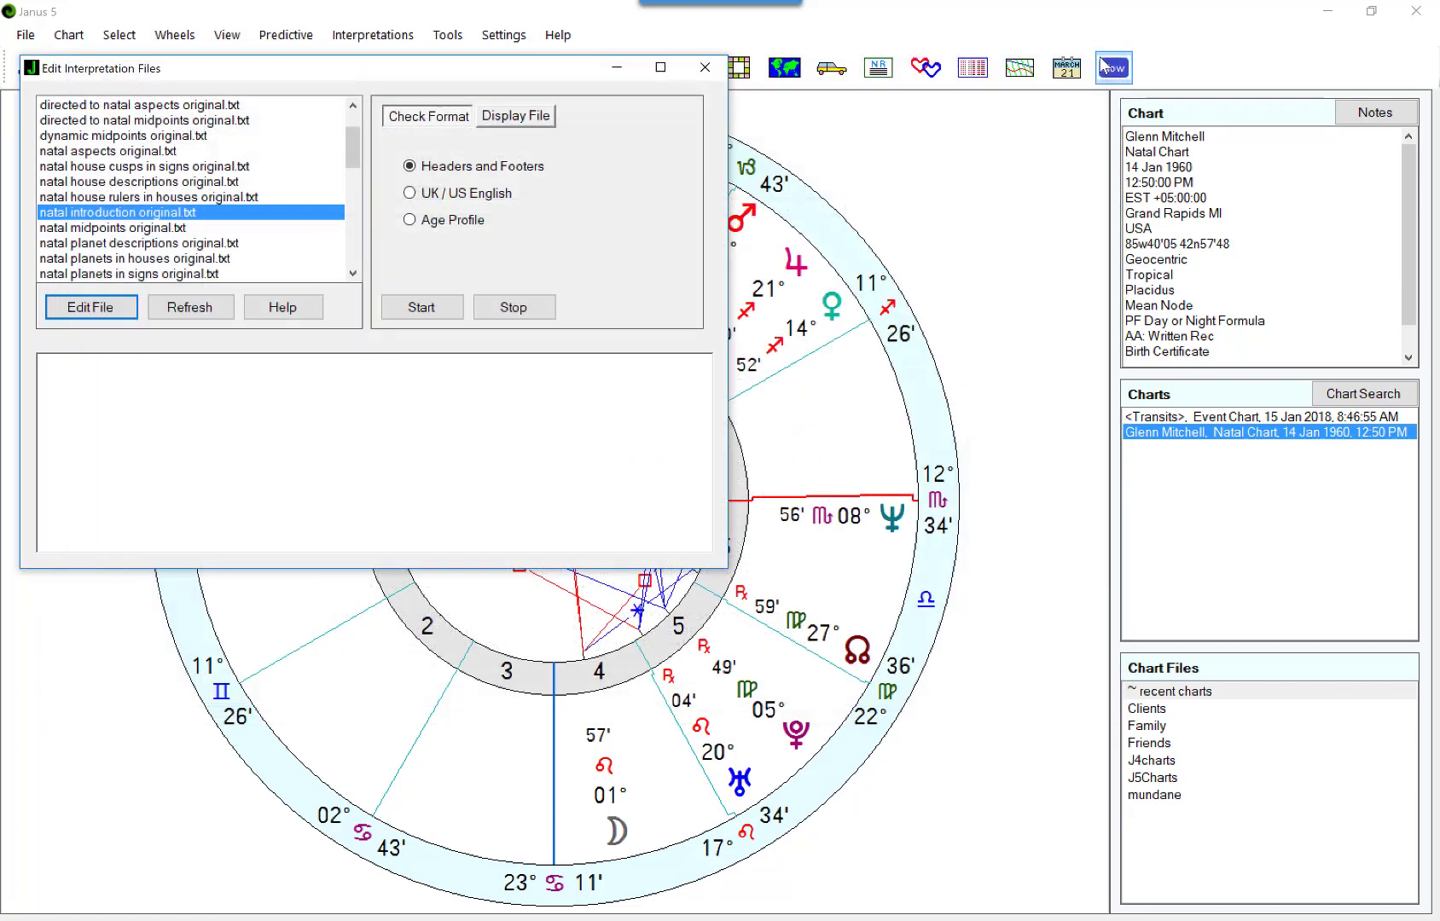
# Step: Refresh the interpretation file list and run the Headers and Footers format check on natal introduction new.txt, reading through its output
pyautogui.click(190, 307)
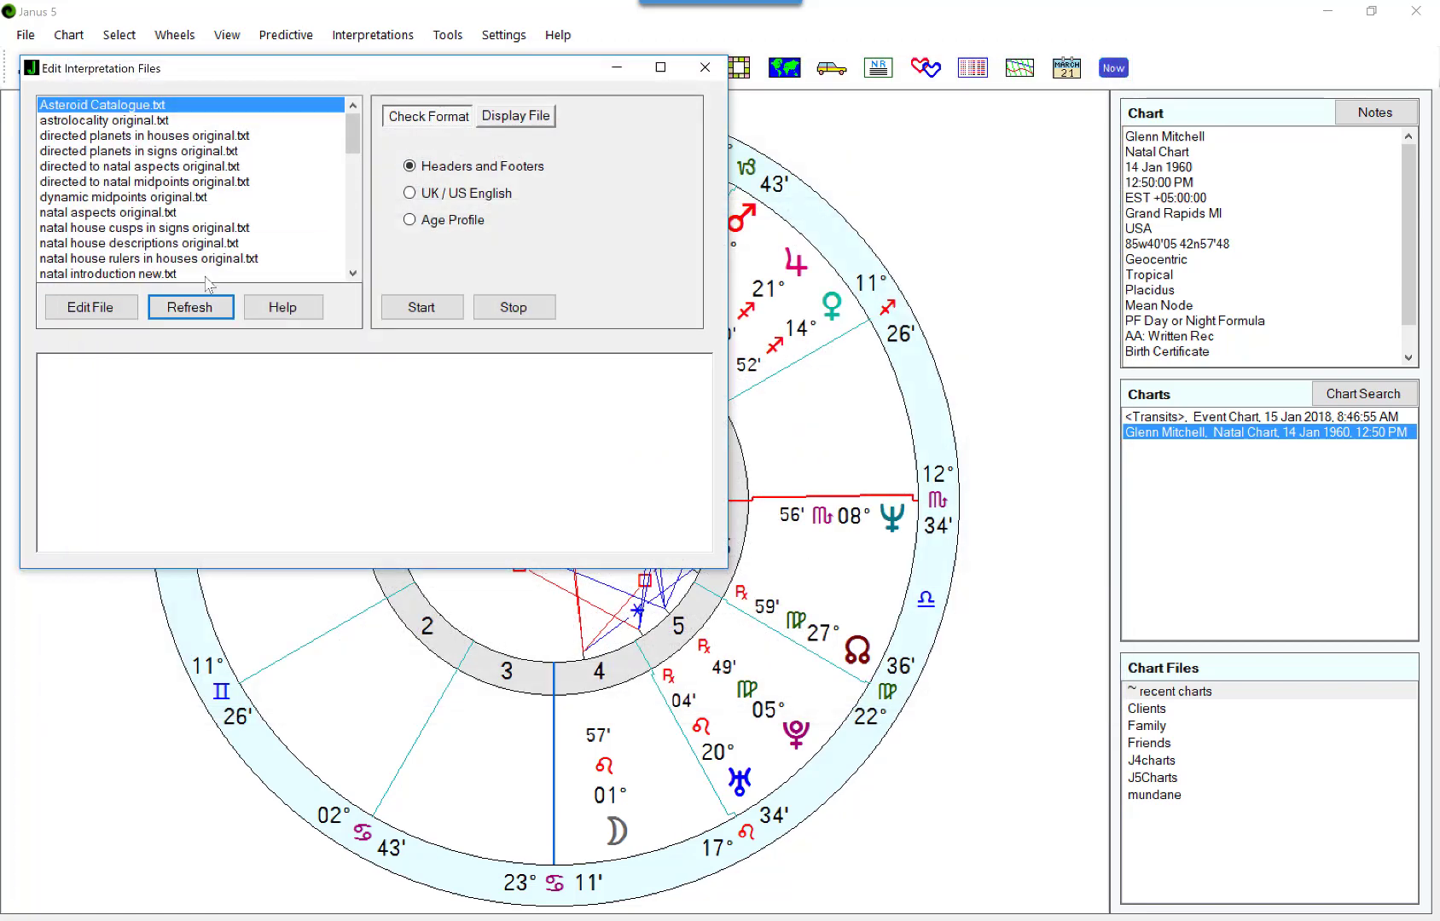
pyautogui.scroll(-5, 153, 119)
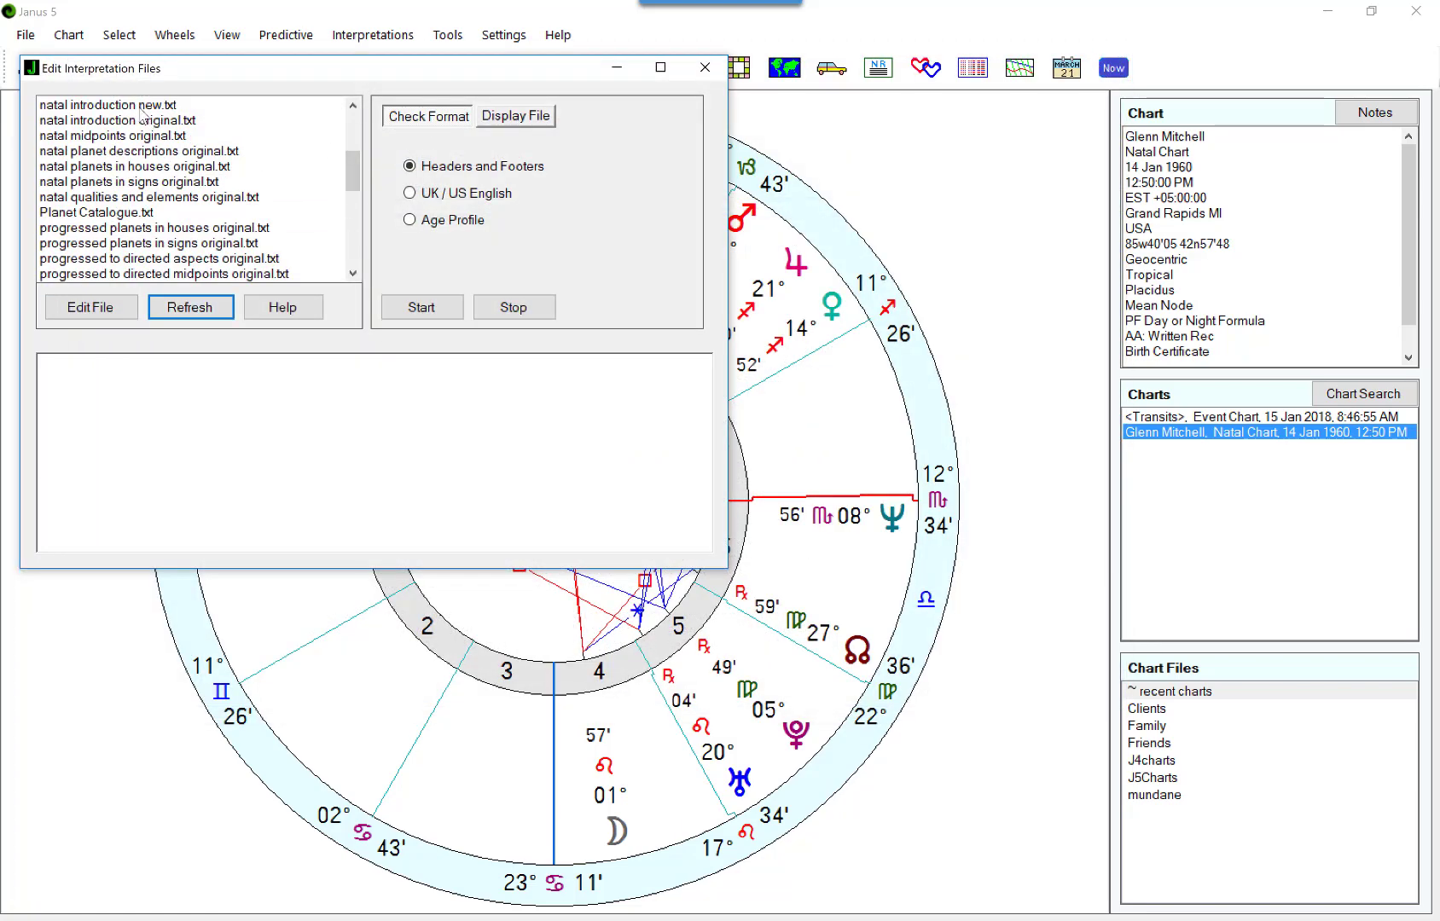
pyautogui.click(141, 110)
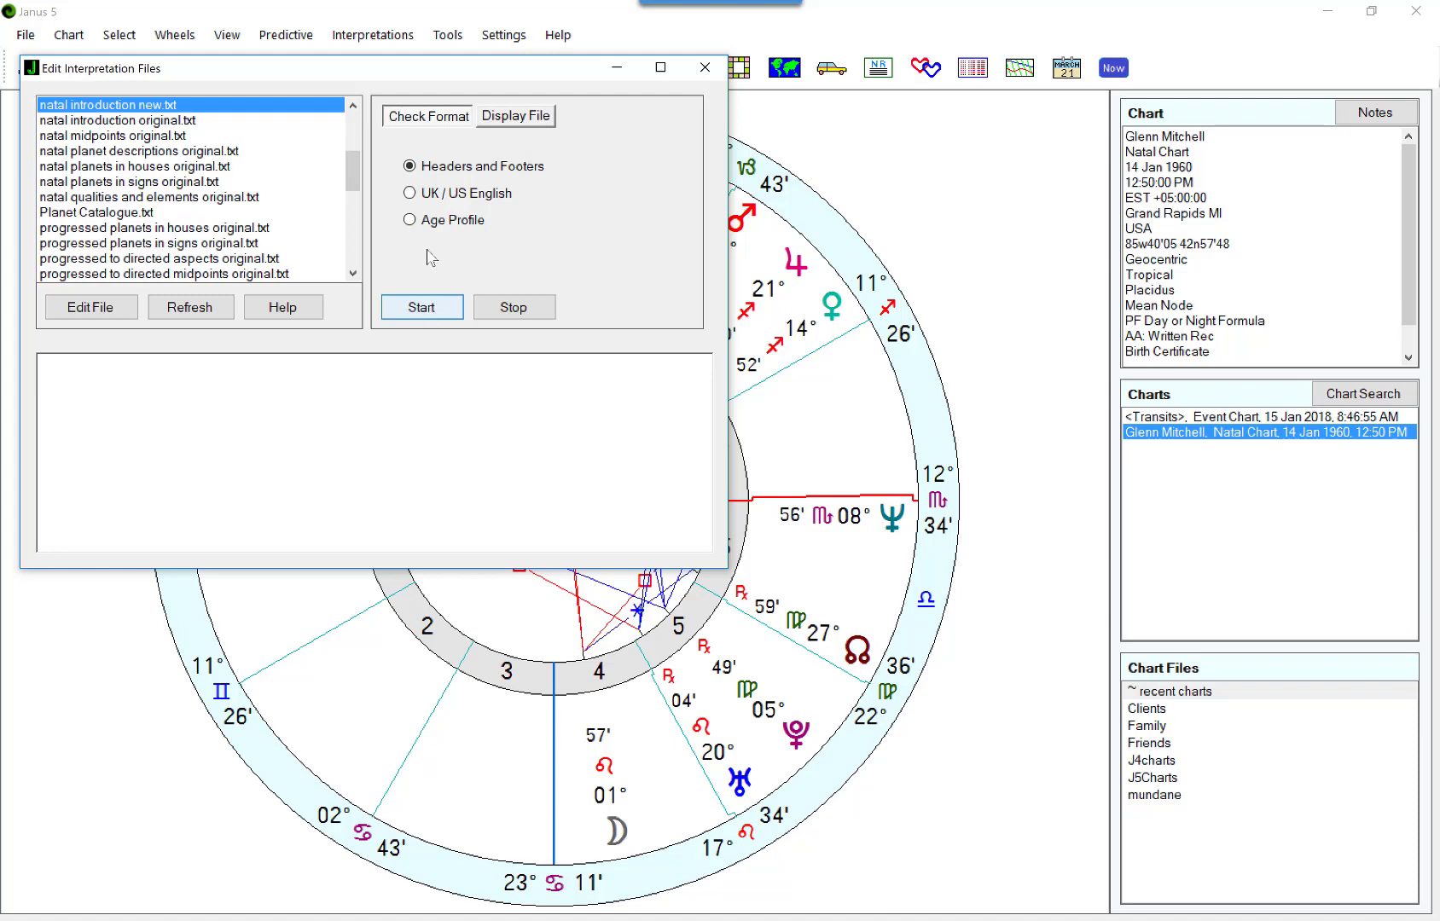
pyautogui.click(420, 309)
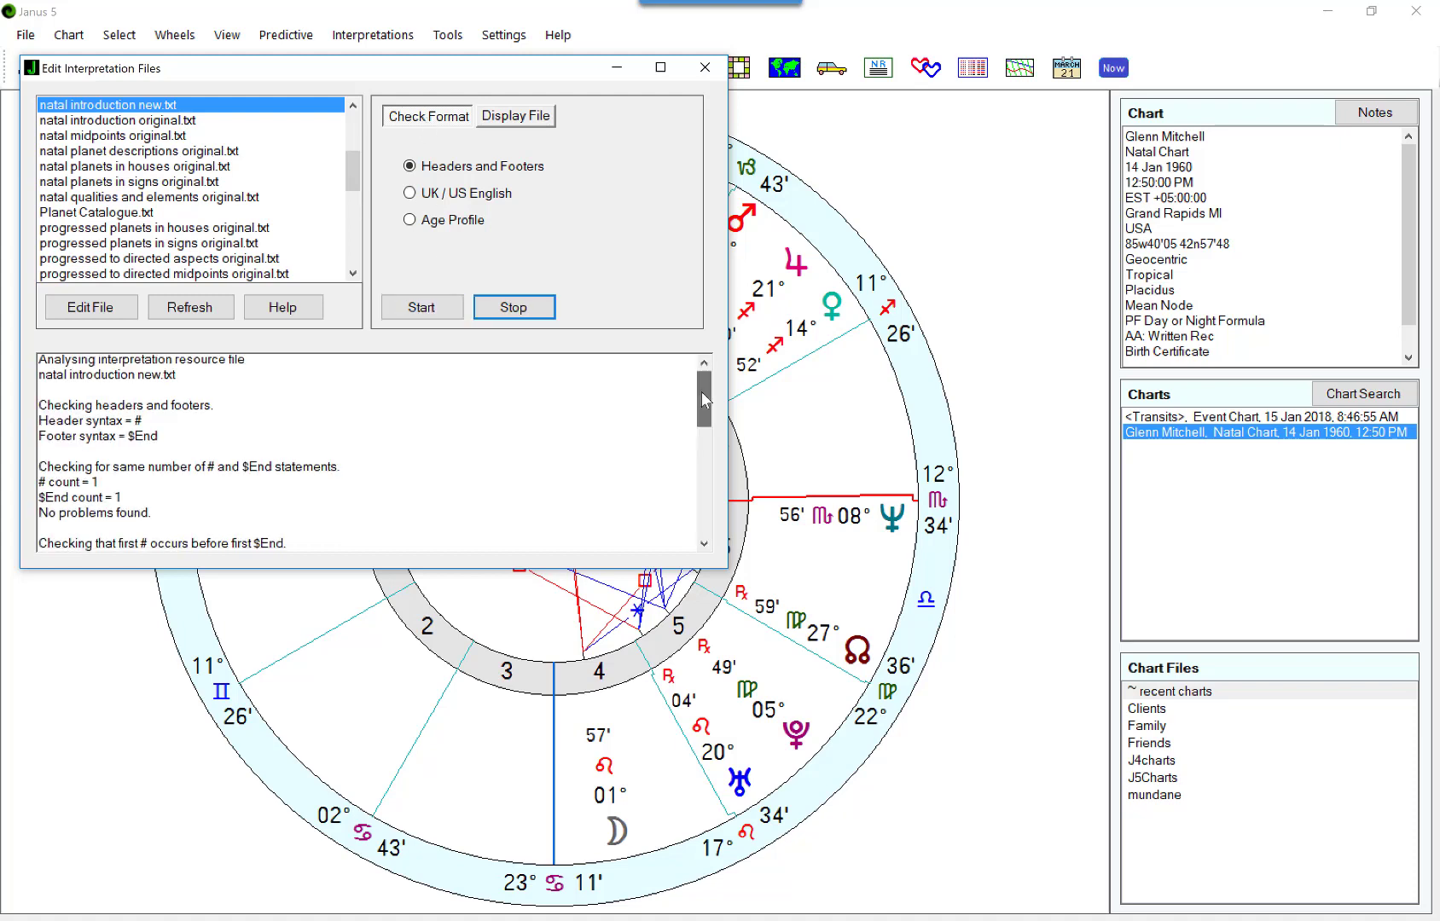
pyautogui.moveTo(701, 392); pyautogui.dragTo(708, 518)
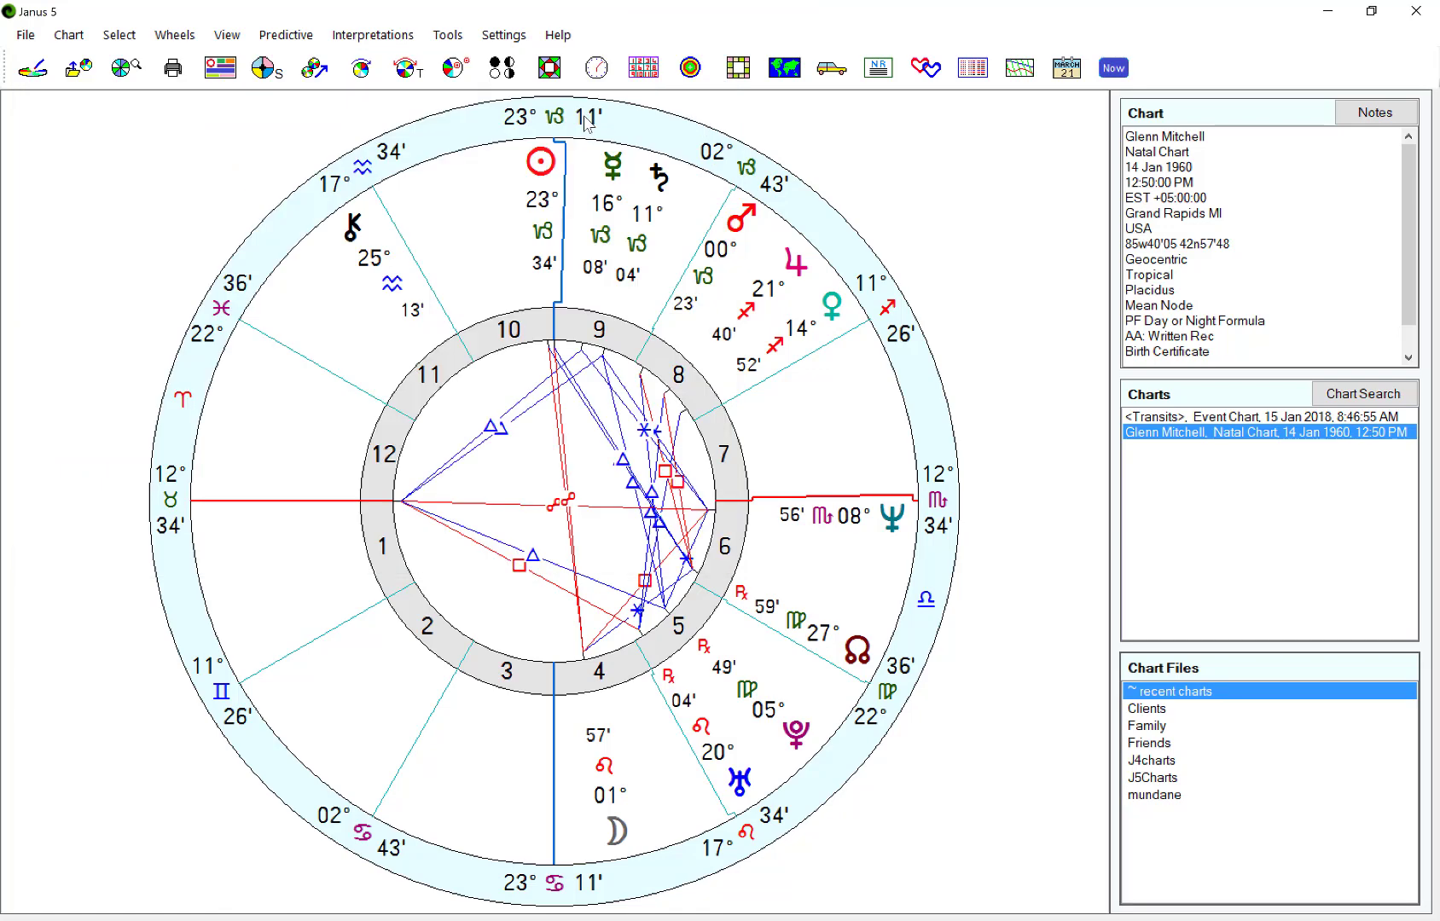
# Step: Set the natal report's Introduction interpretation file to natal introduction new.txt and generate the report
pyautogui.click(379, 38)
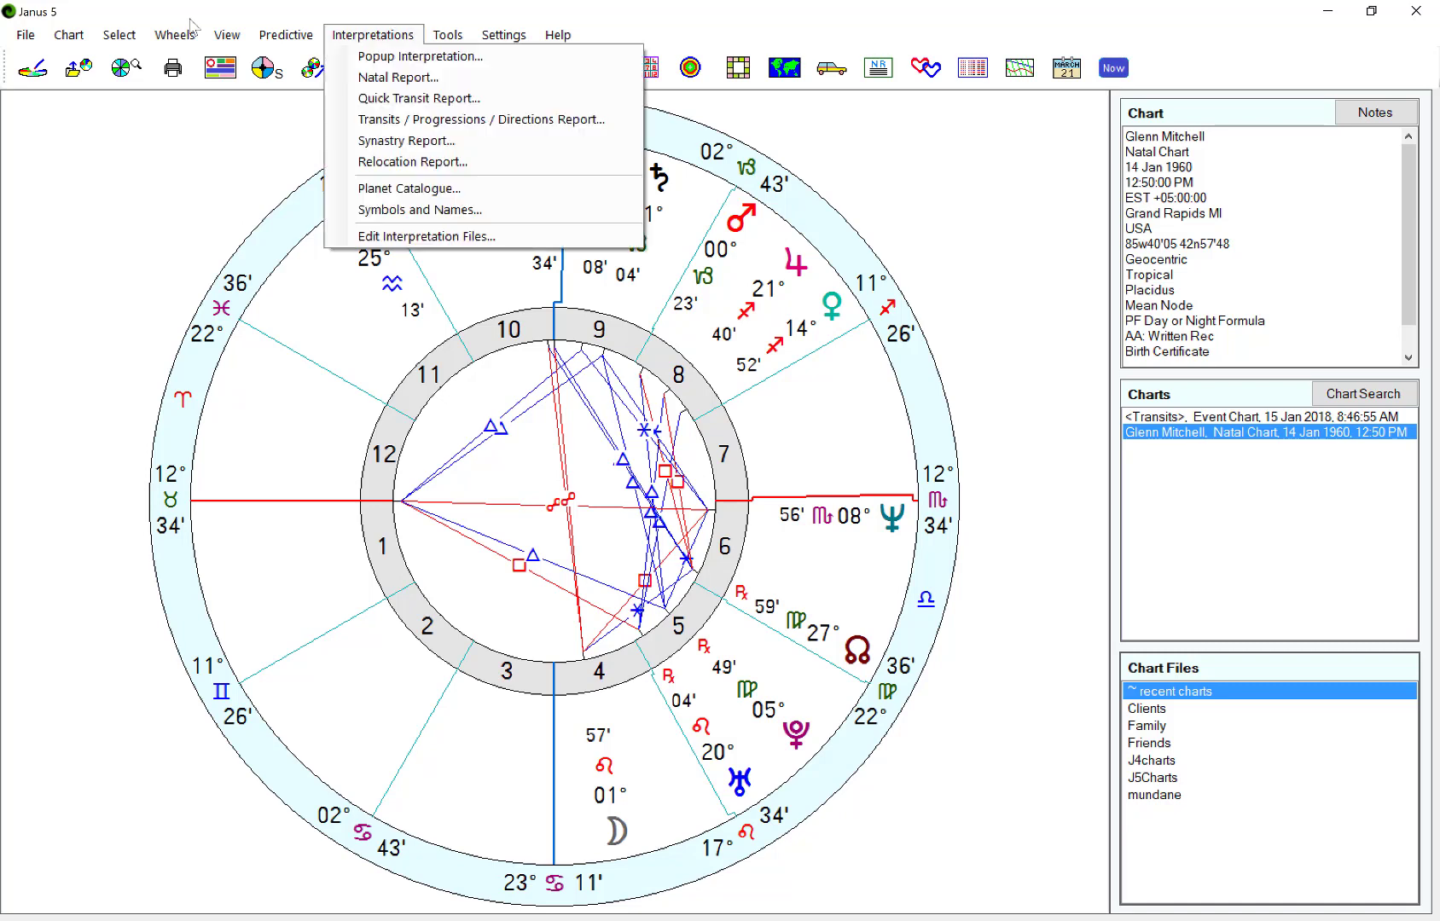
pyautogui.click(395, 77)
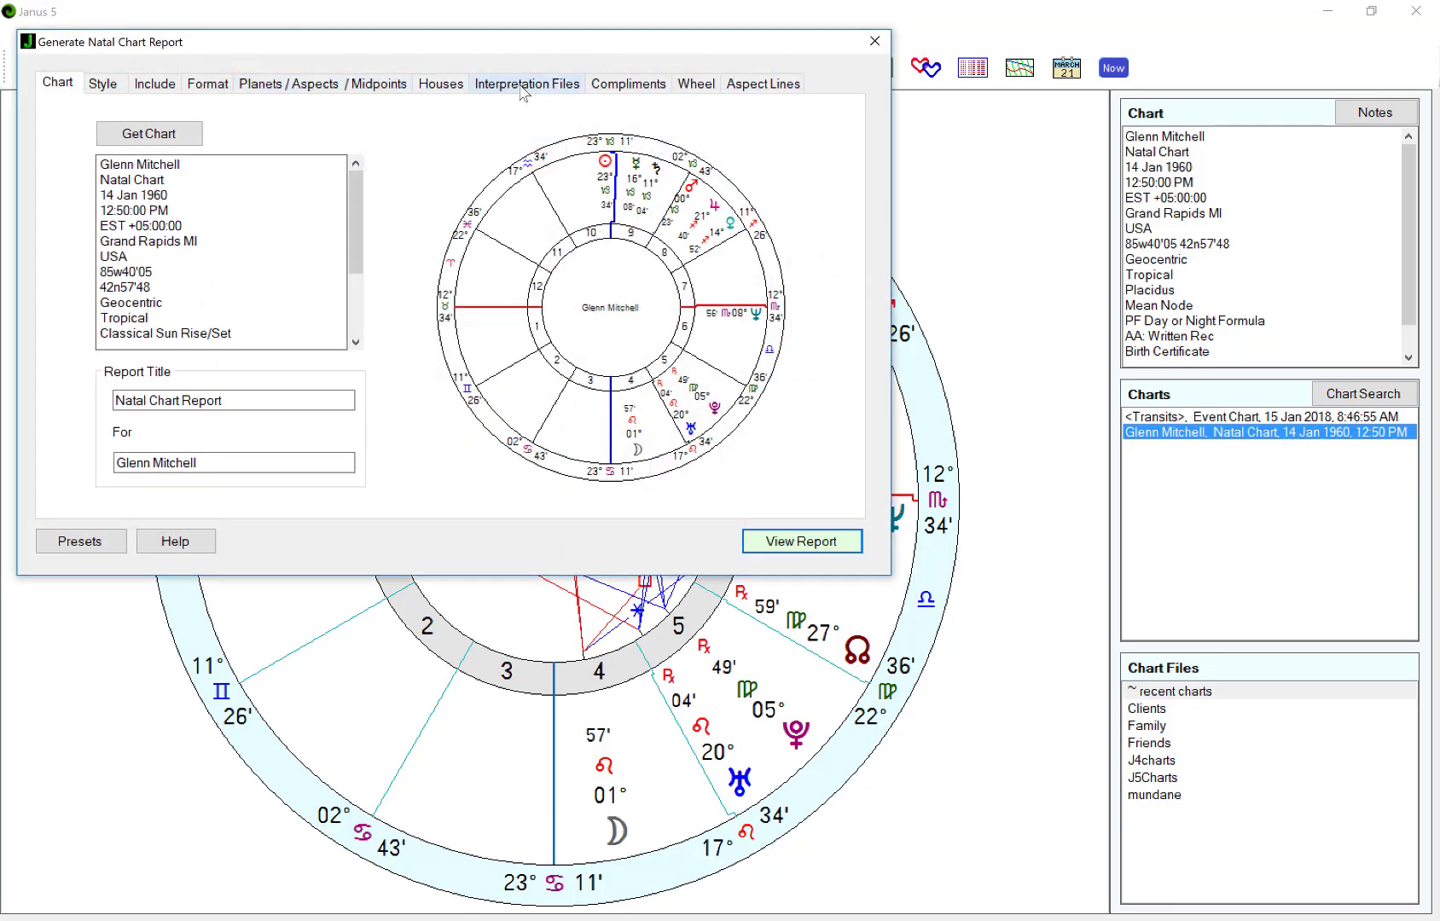
pyautogui.click(524, 86)
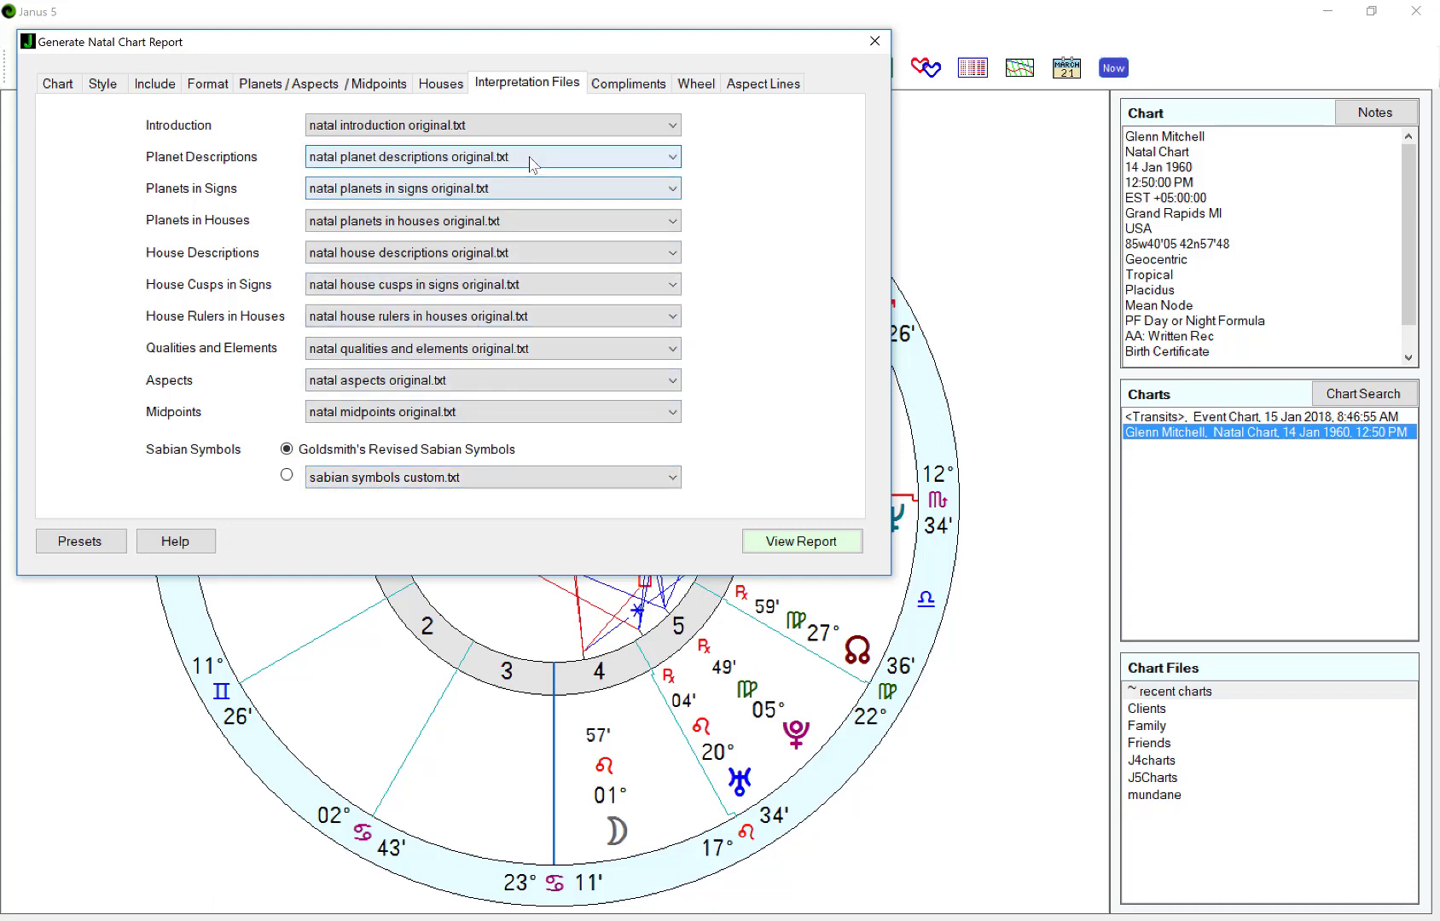
pyautogui.click(673, 126)
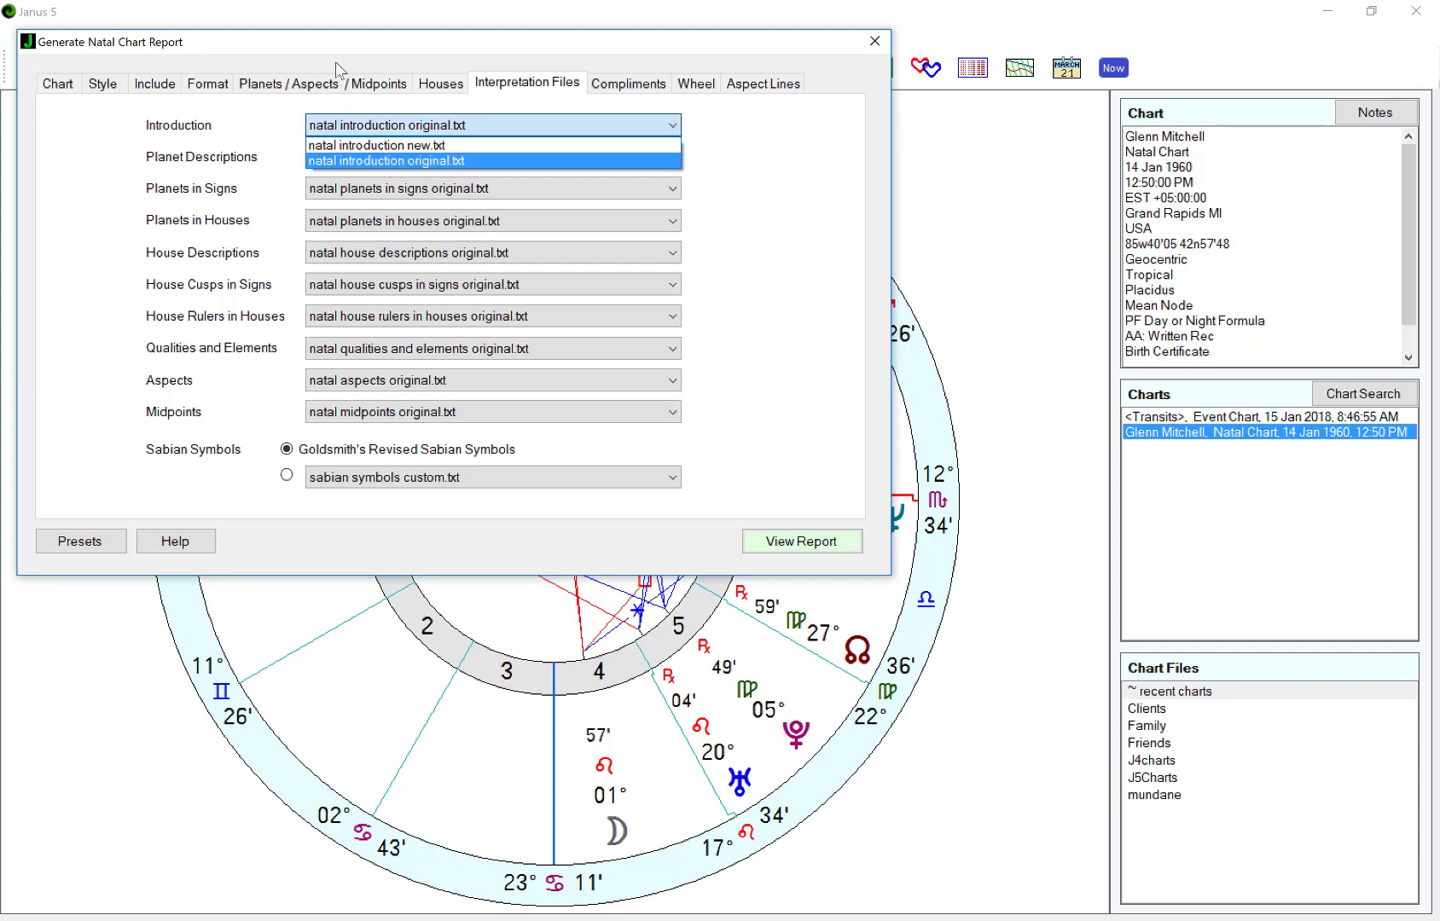
pyautogui.click(423, 146)
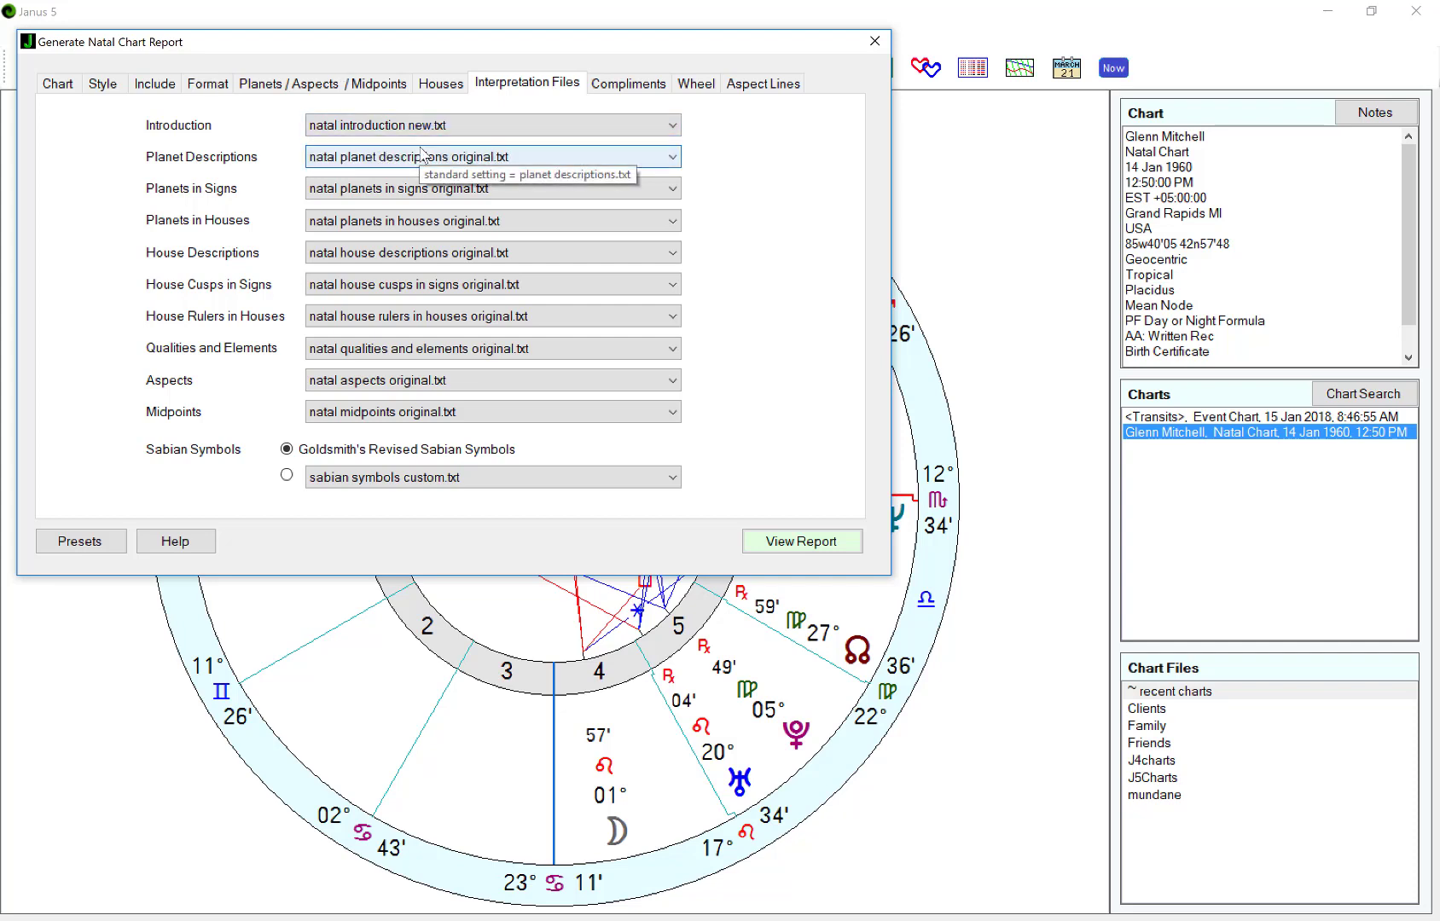
pyautogui.click(790, 542)
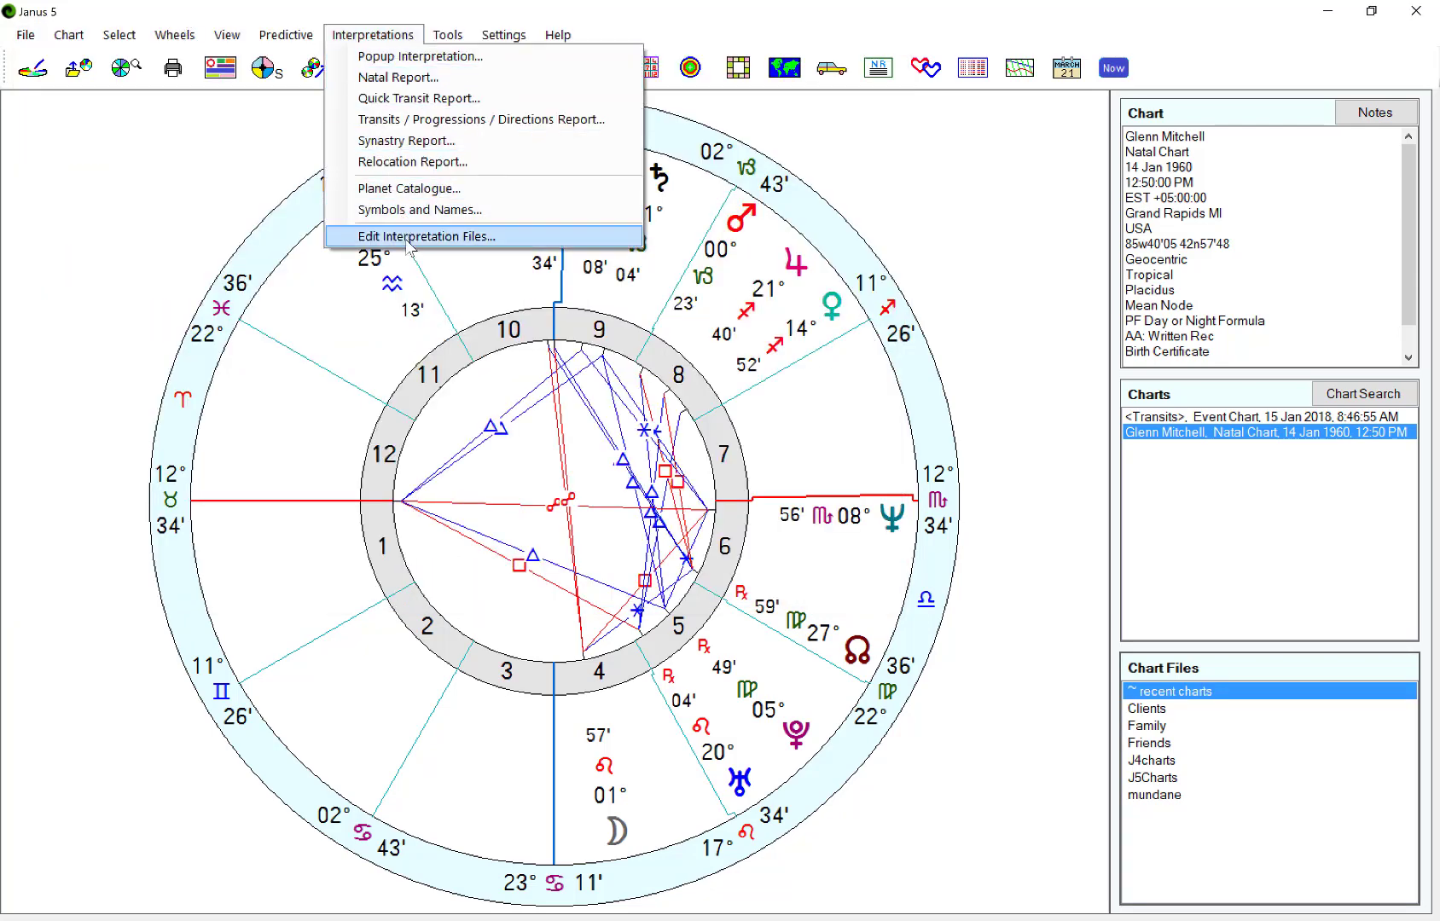
# Step: Open natal introduction new.txt for editing, correct the misspelled "vhjart" to "chart" in the last paragraph, and save the file
pyautogui.click(407, 245)
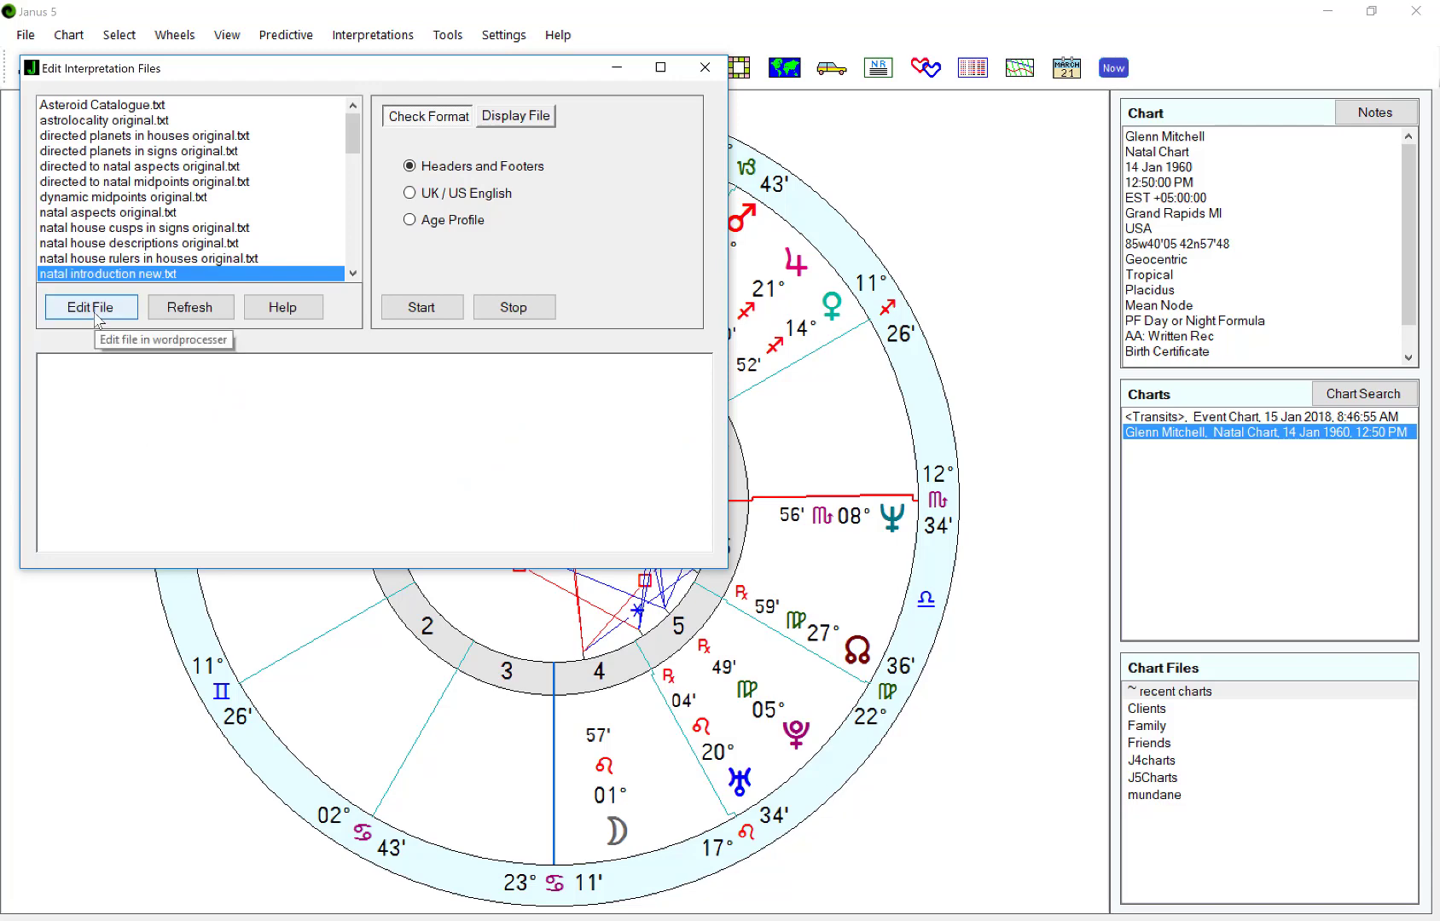
pyautogui.click(90, 307)
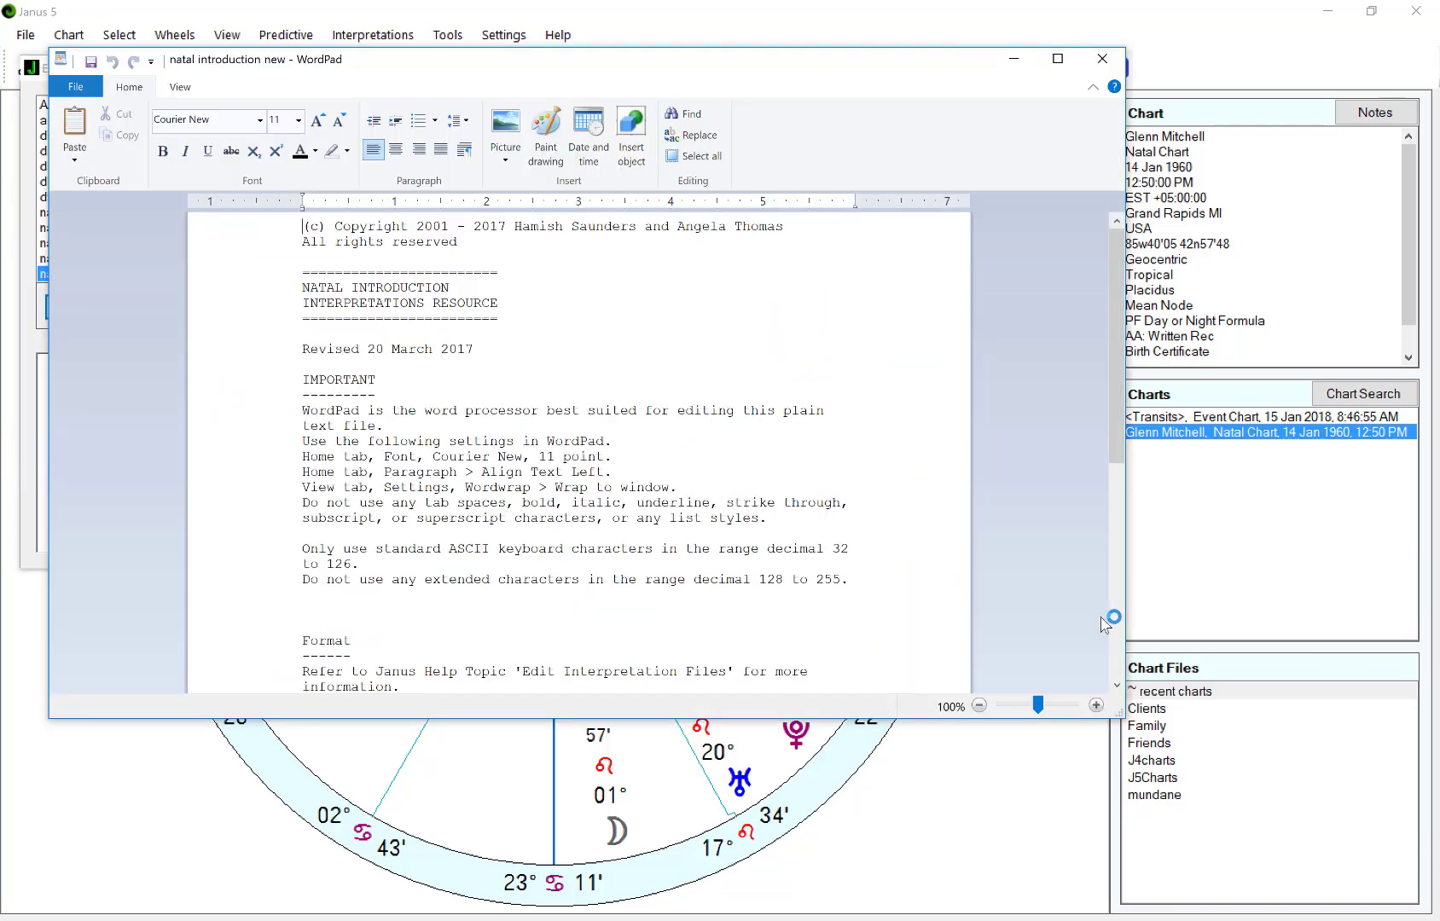
pyautogui.scroll(-9, 565, 640)
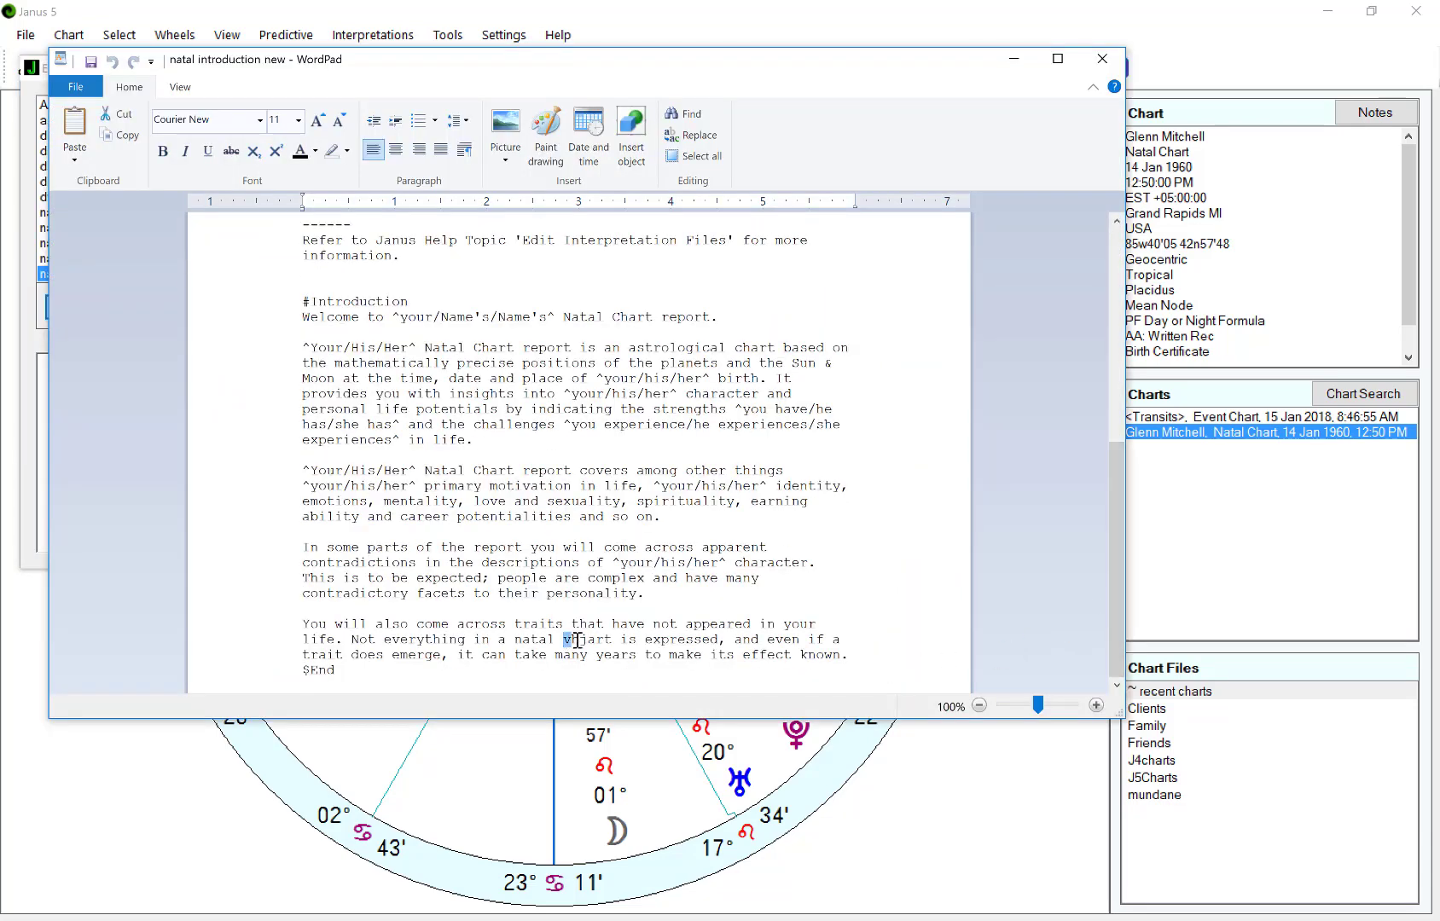
pyautogui.moveTo(578, 640); pyautogui.dragTo(587, 640)
pyautogui.write('ch')
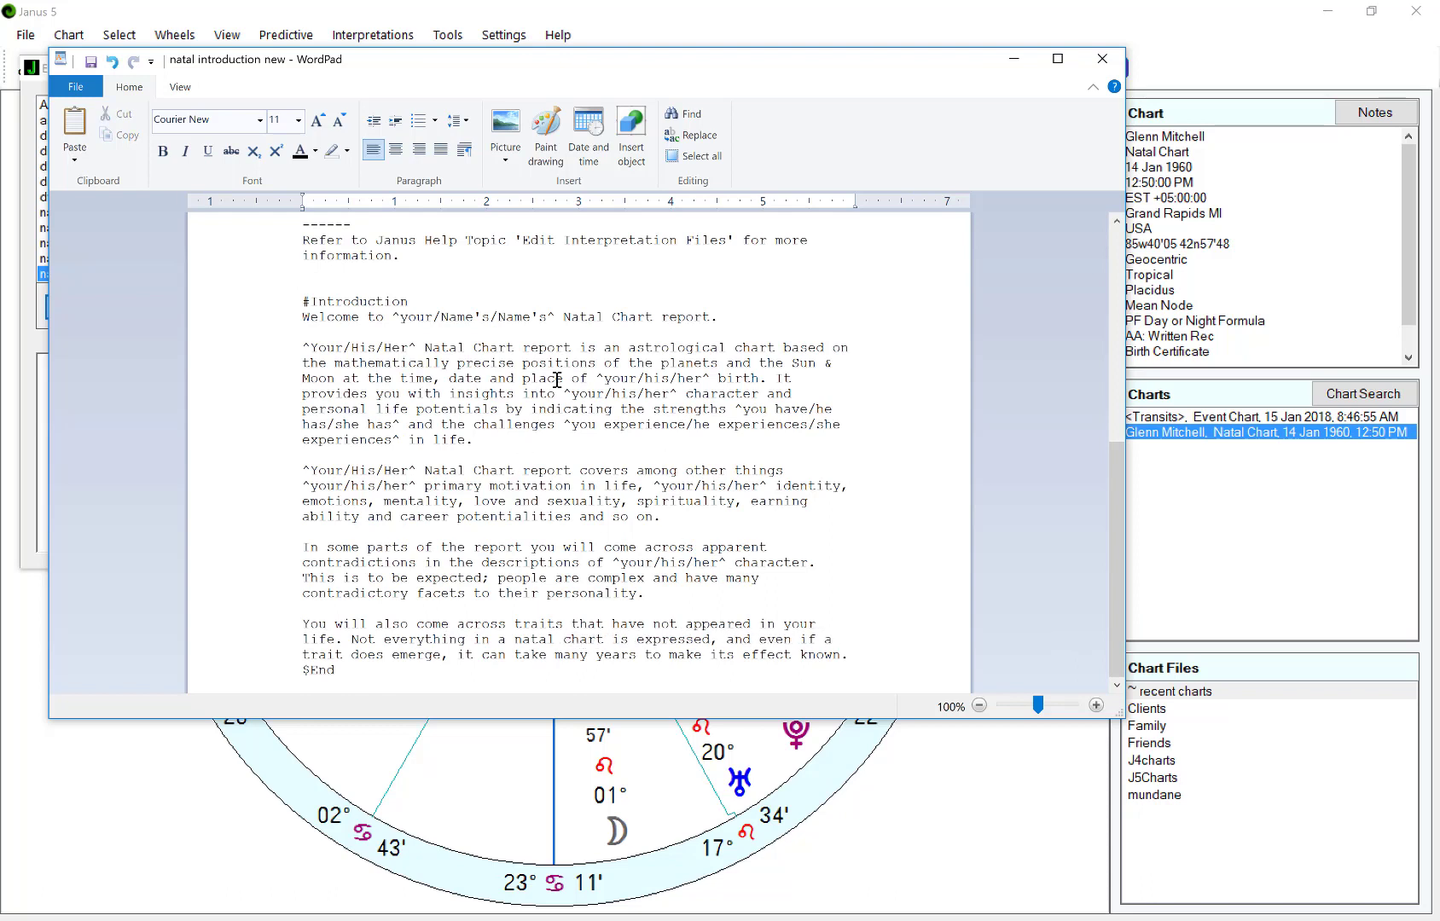
pyautogui.click(75, 86)
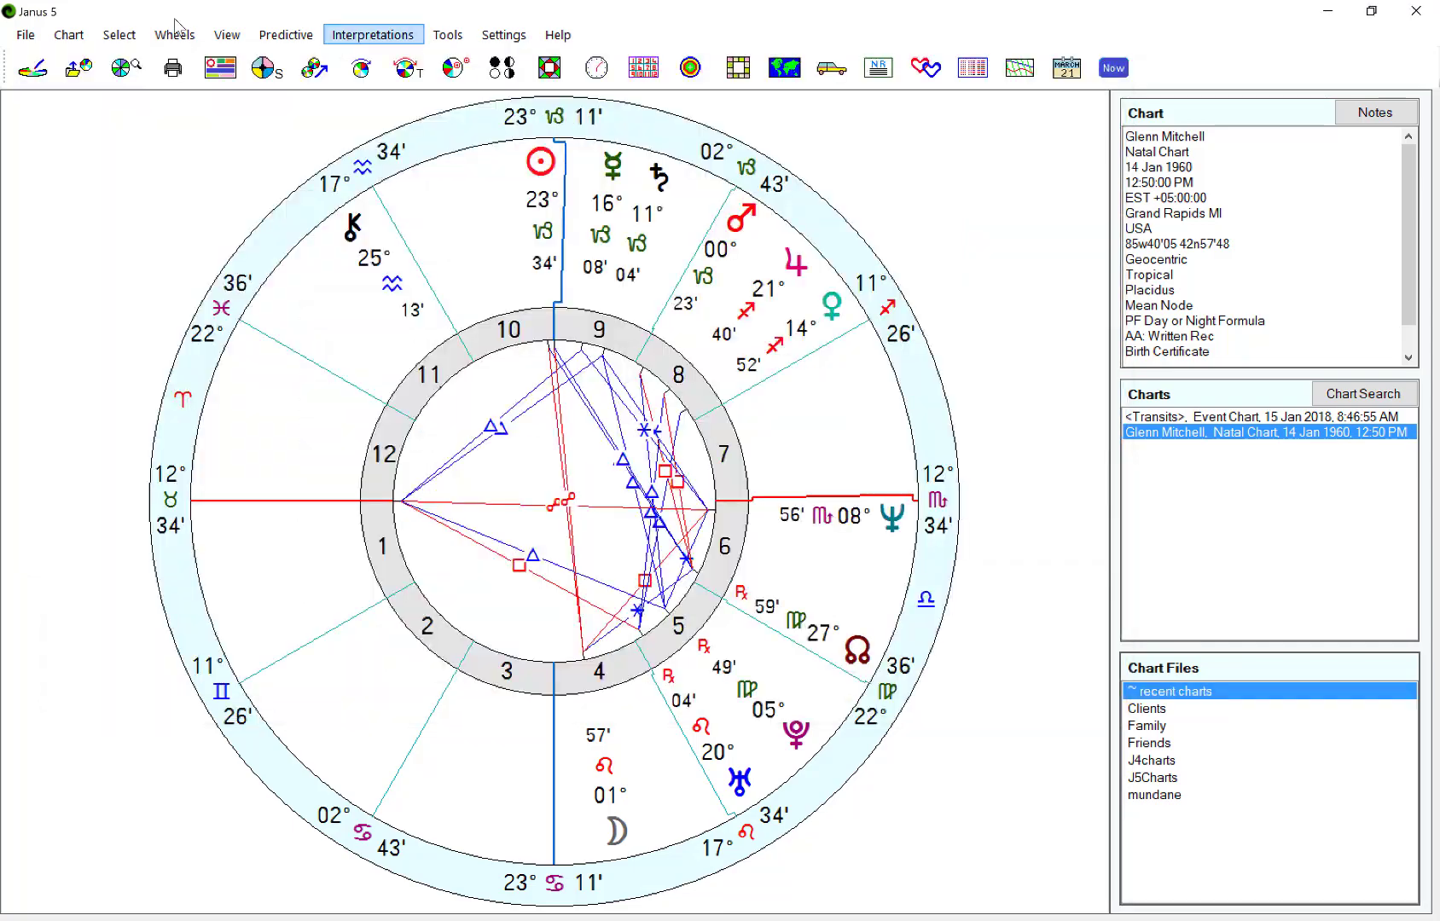
# Step: Generate the natal chart report again and review the last paragraph of its Introduction section
pyautogui.click(373, 35)
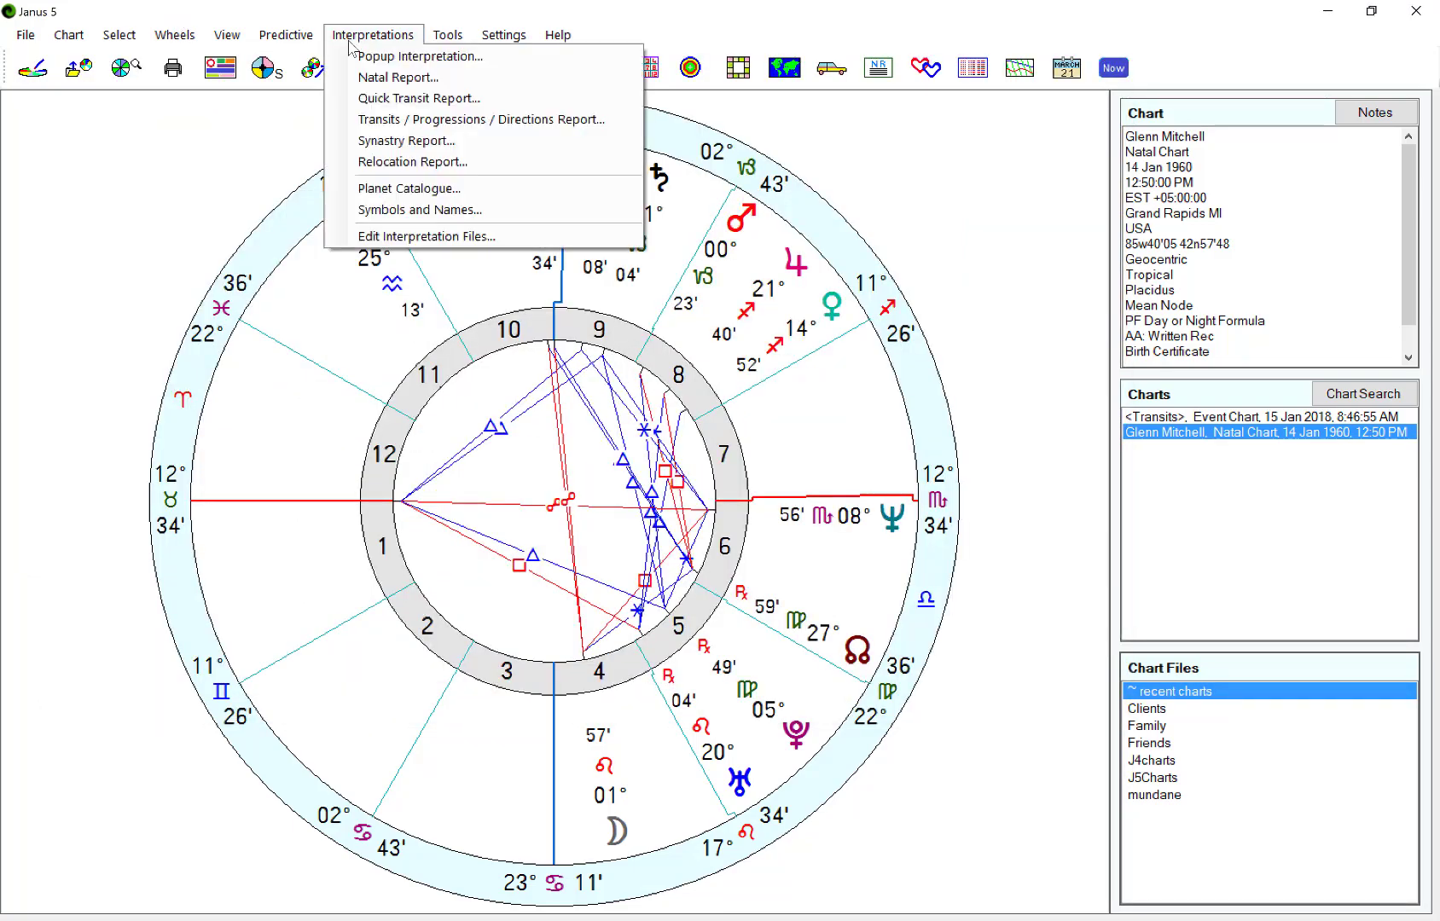
pyautogui.click(373, 77)
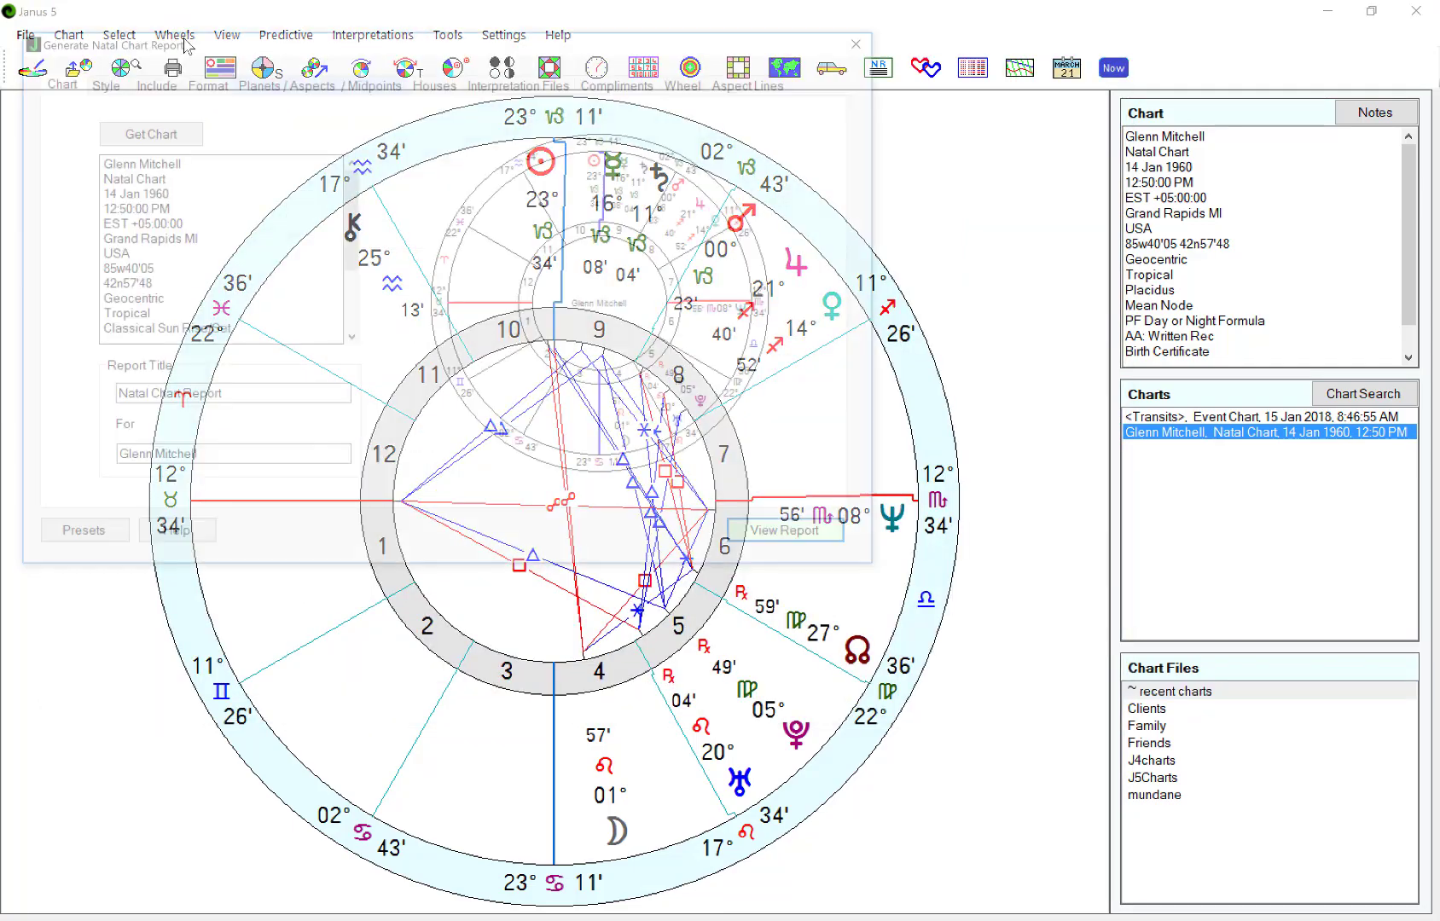
pyautogui.click(802, 540)
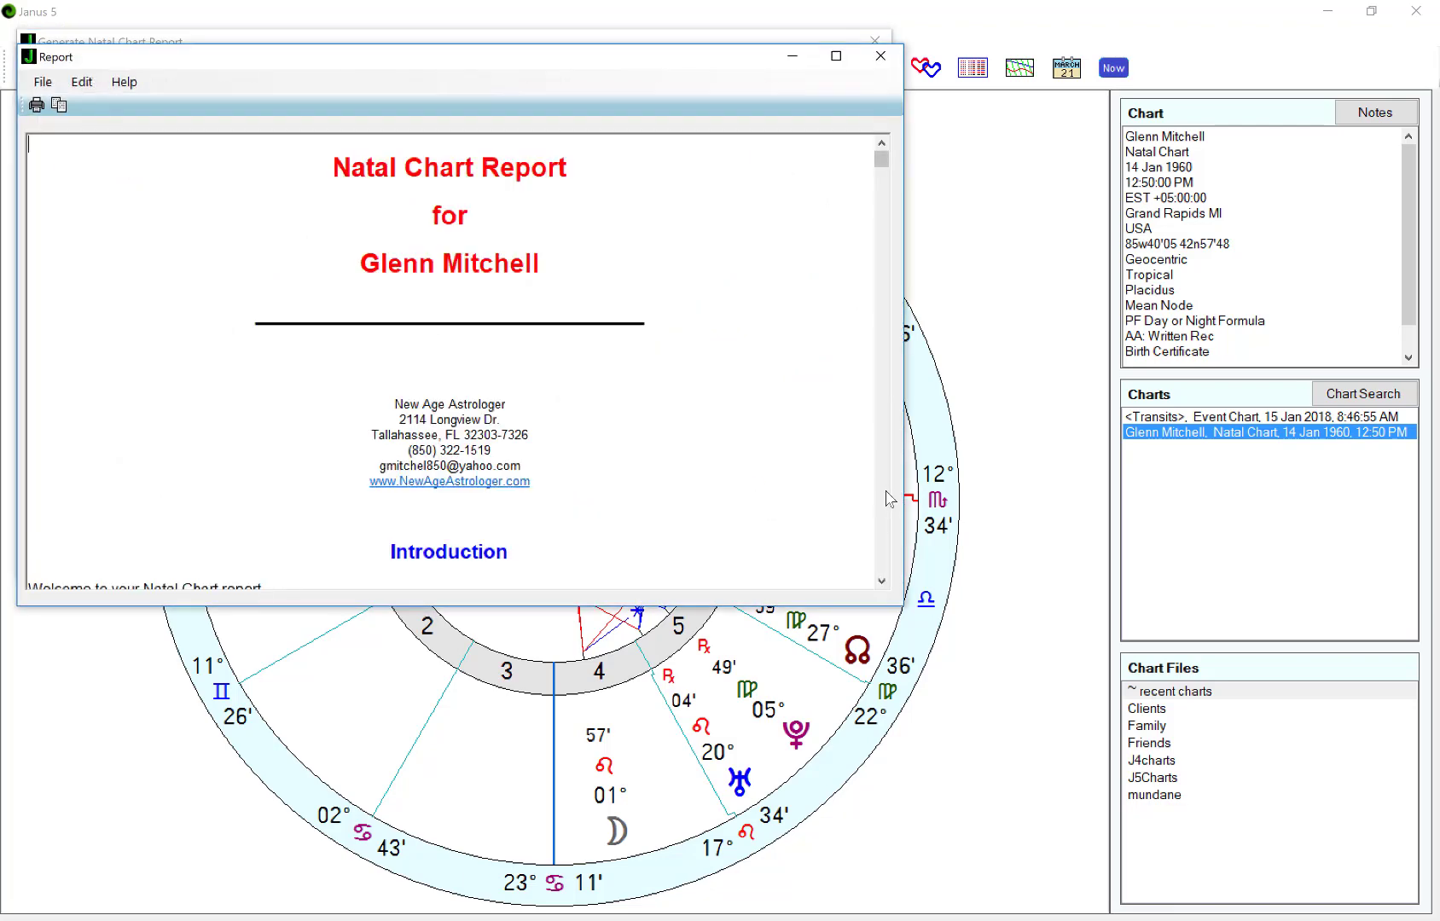
pyautogui.scroll(-5, 883, 493)
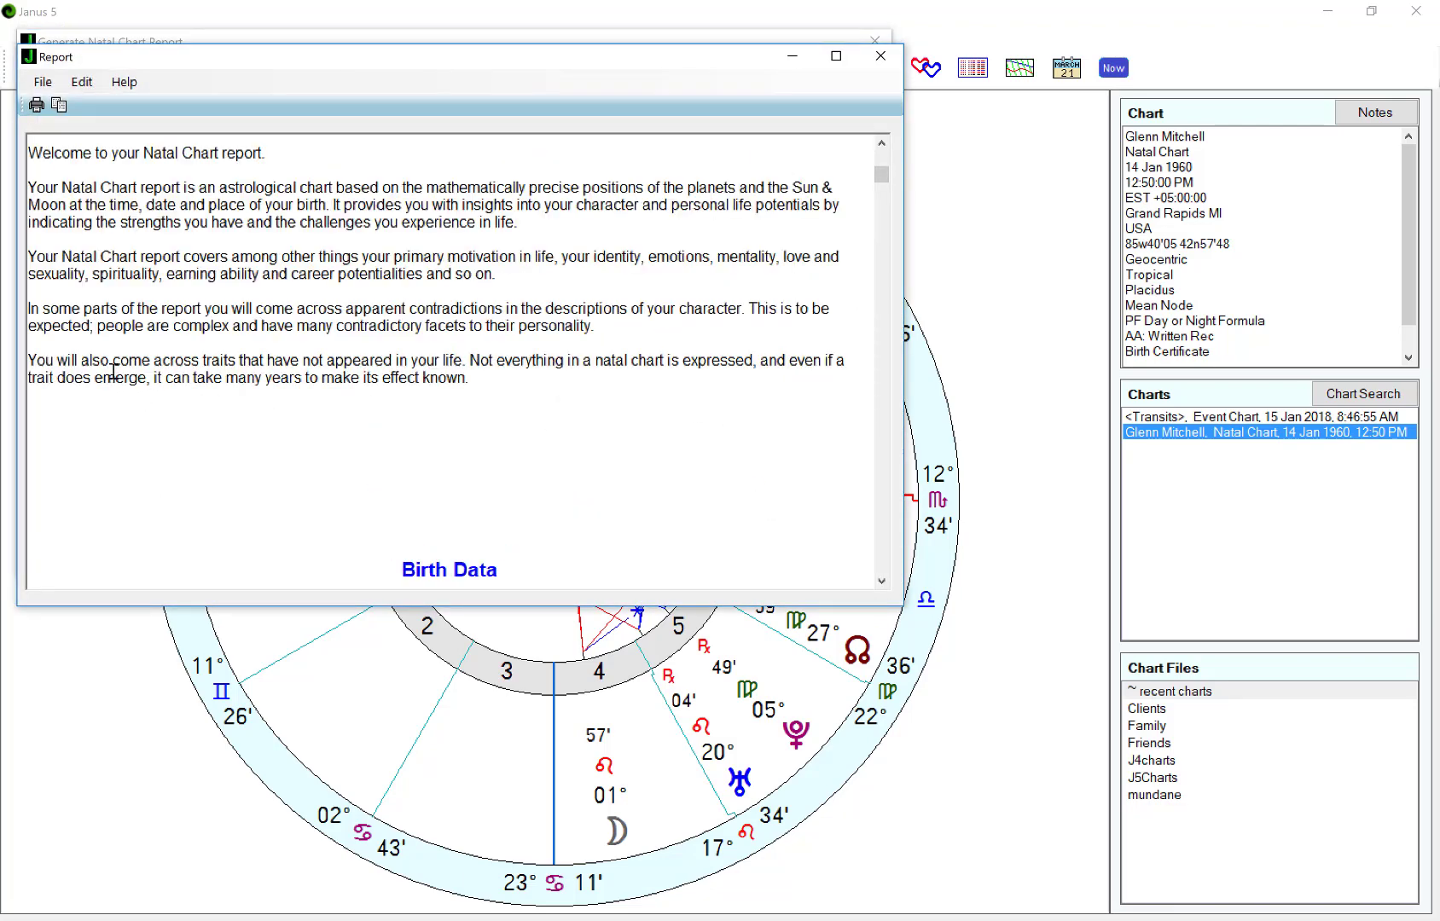